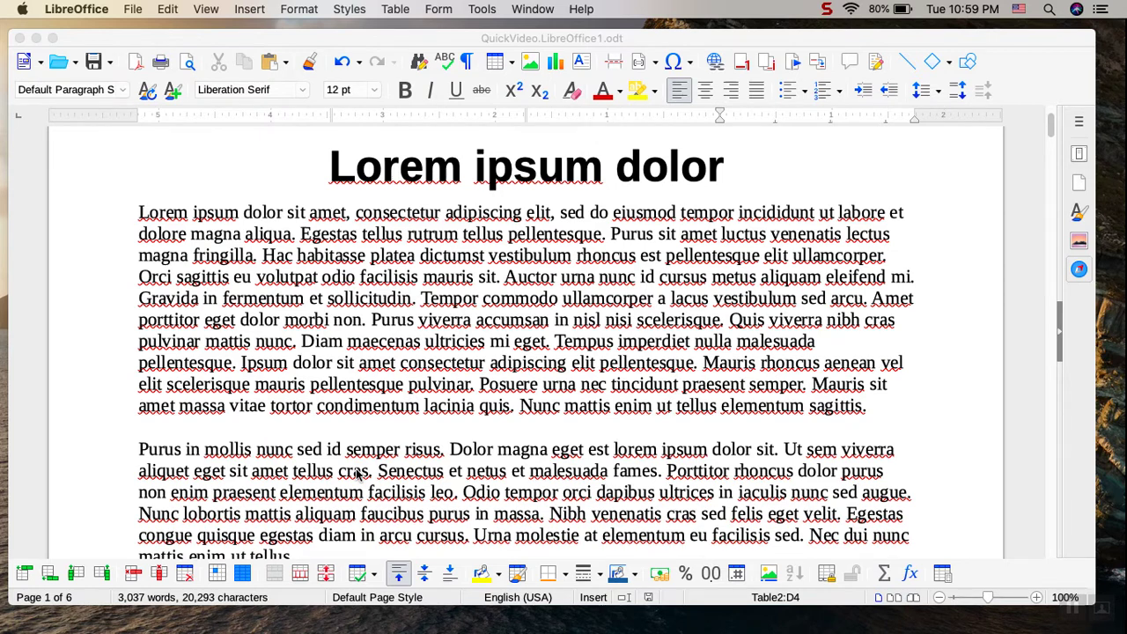
Open the Navigator and jump to Table1 and Table2 in the document
click(305, 38)
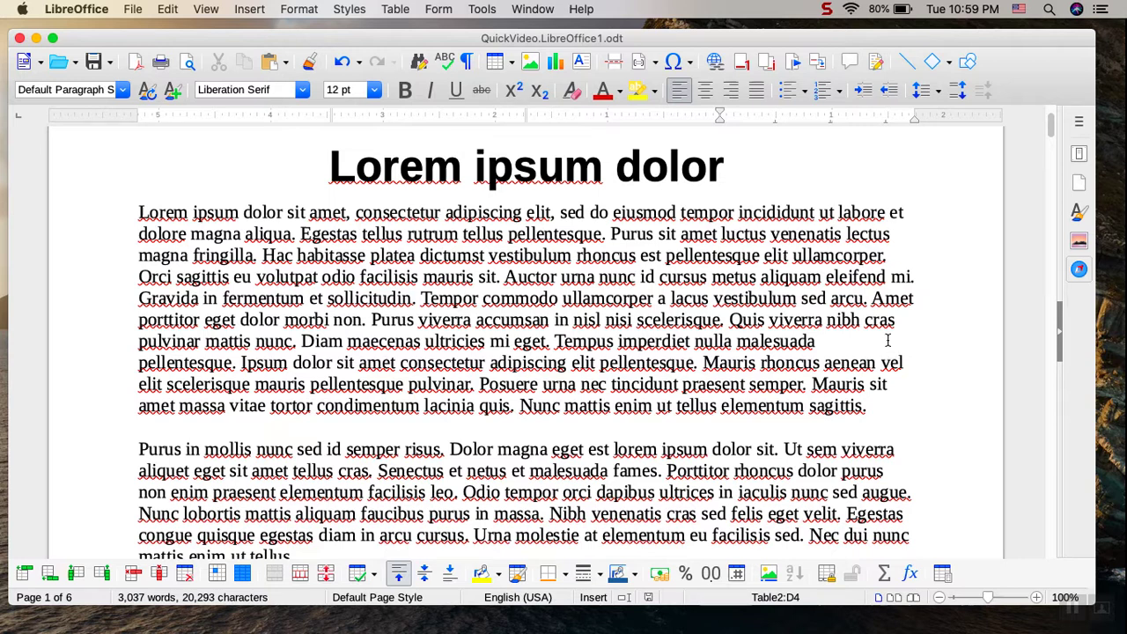
click(1079, 269)
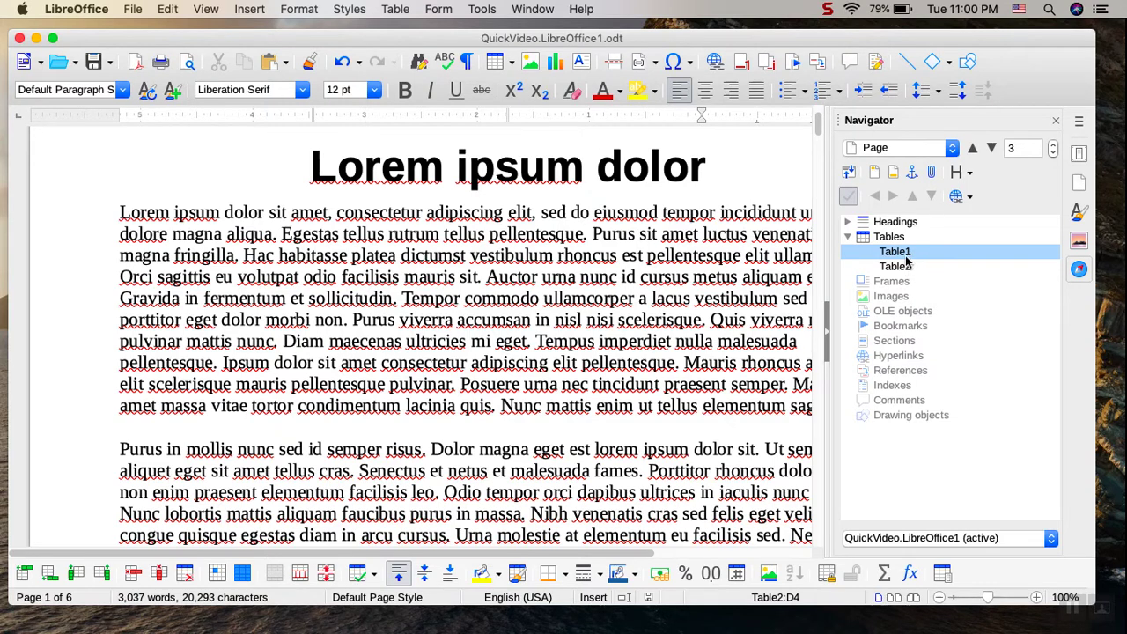
click(893, 253)
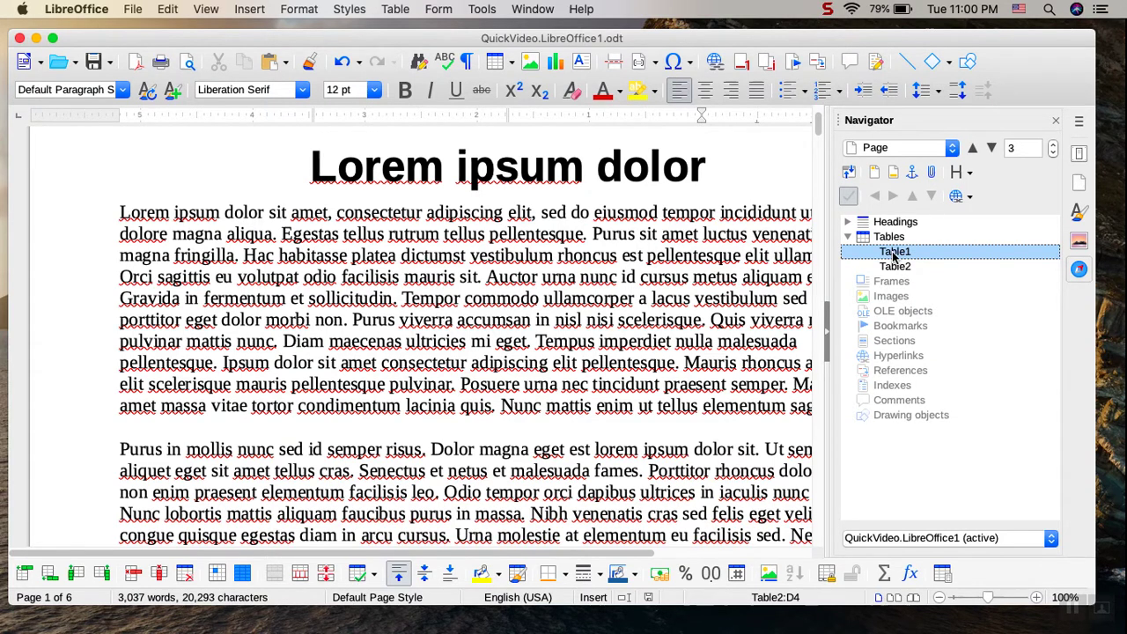
double_click(893, 254)
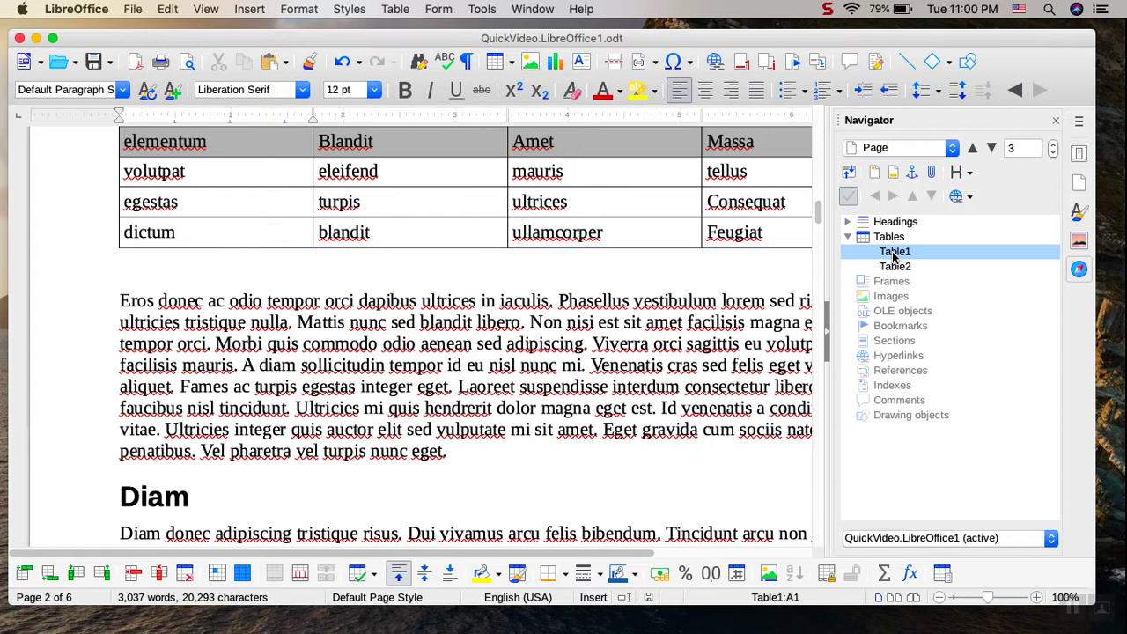
double_click(894, 269)
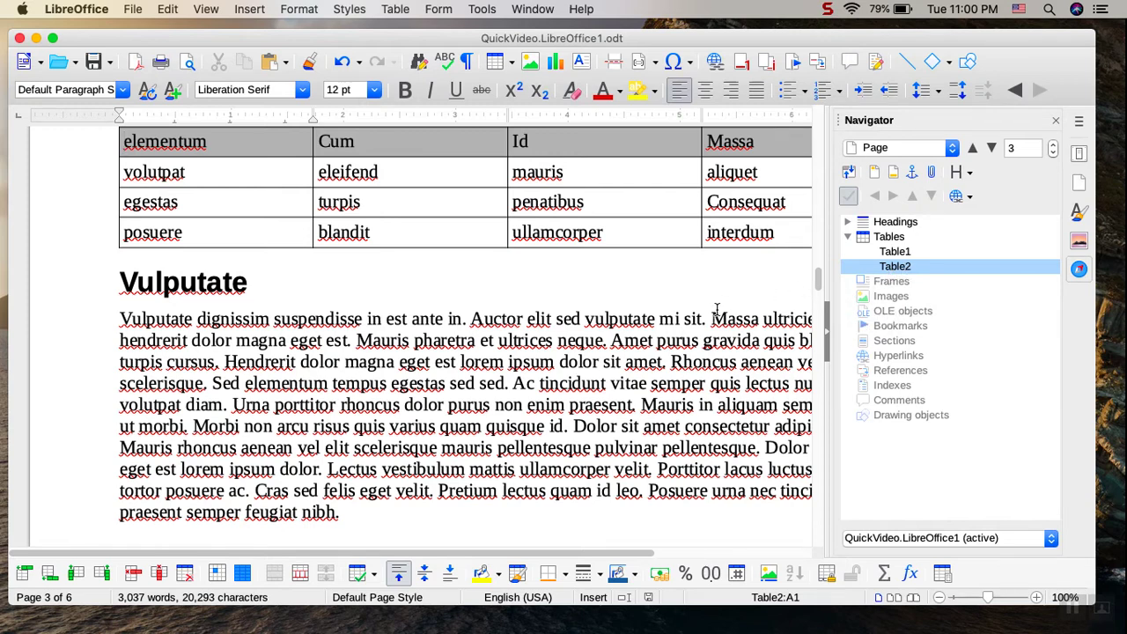
Add an empty line above the paragraph beginning "Purus in mollis nunc" on page 1
scroll(717, 304, up, 15)
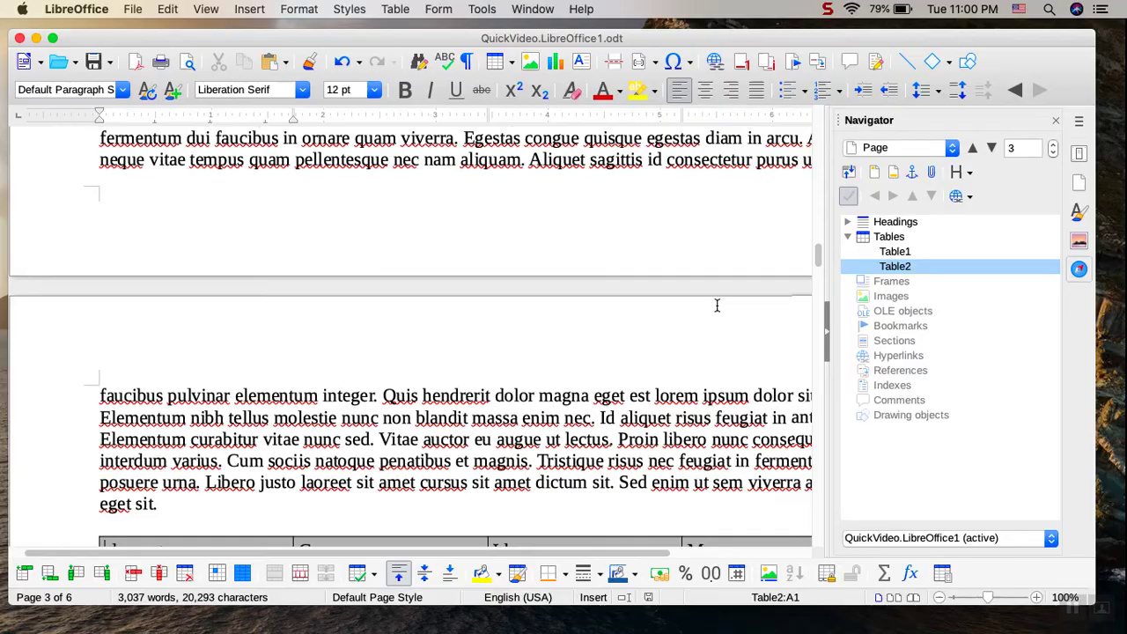
scroll(717, 305, up, 15)
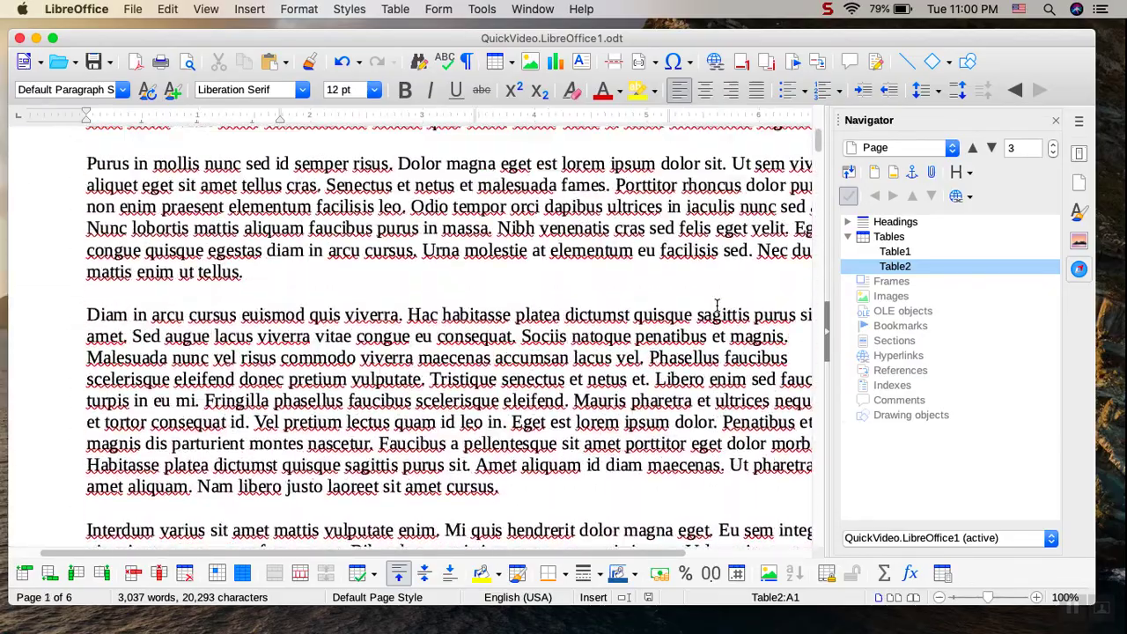
scroll(717, 304, down, 5)
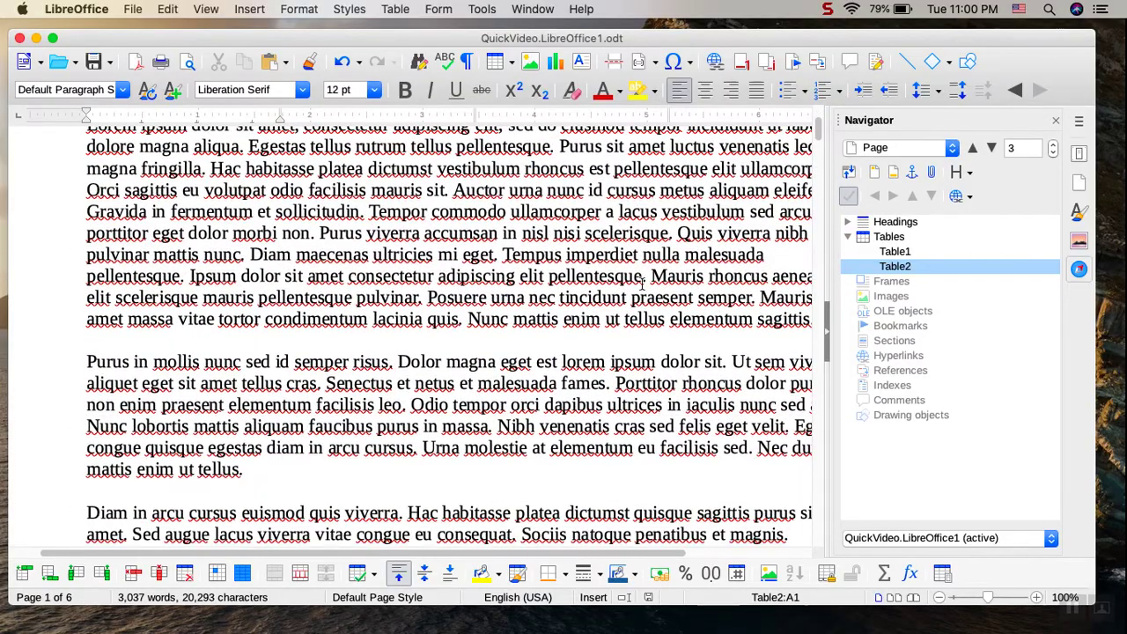
click(587, 319)
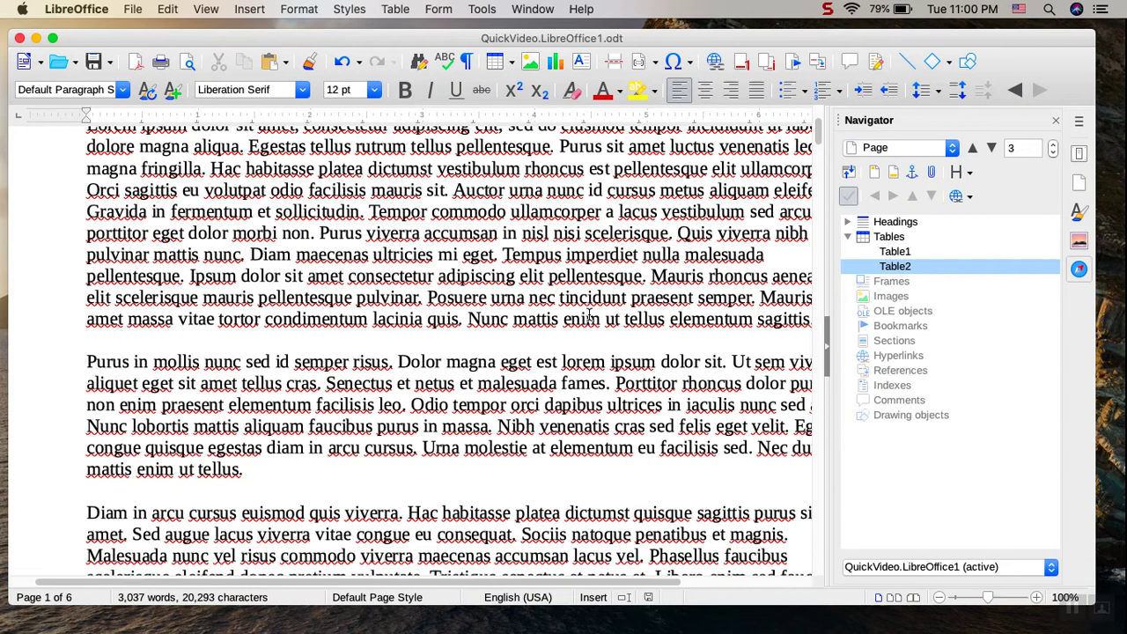
click(88, 360)
key(Return)
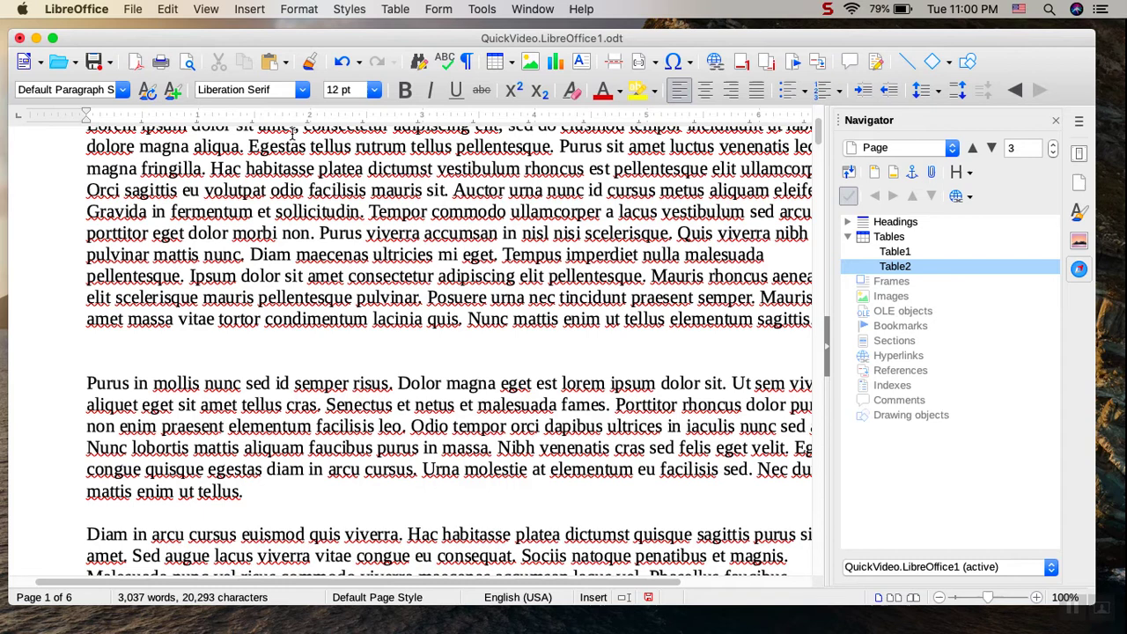
Insert a table named Purus with 4 columns, 3 rows and the Box List Blue style on the empty line
click(394, 11)
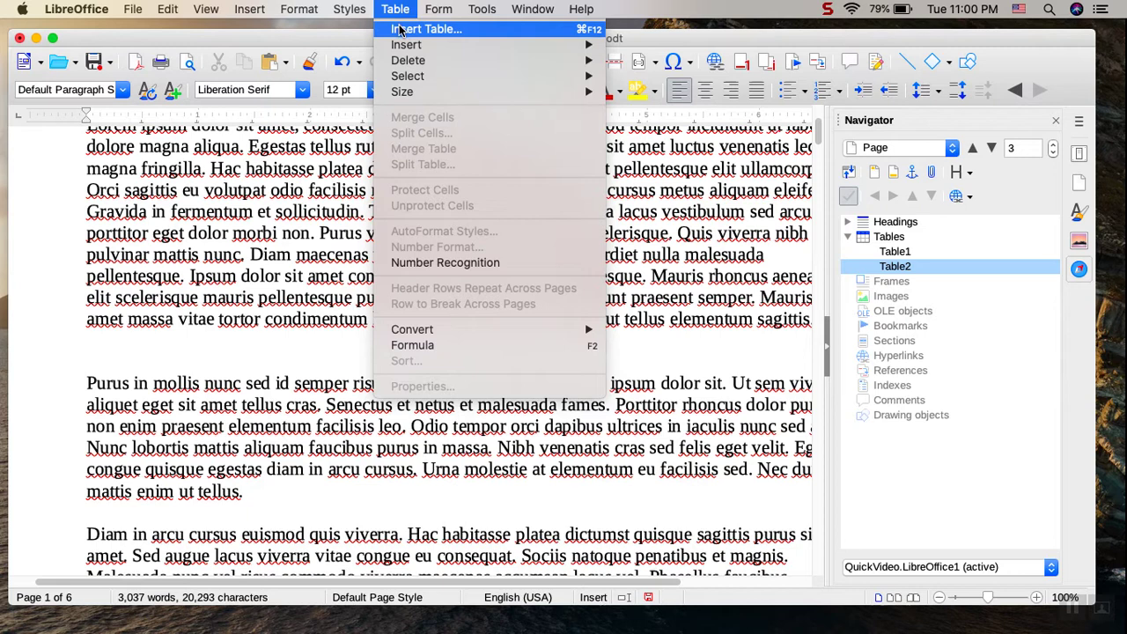
click(399, 30)
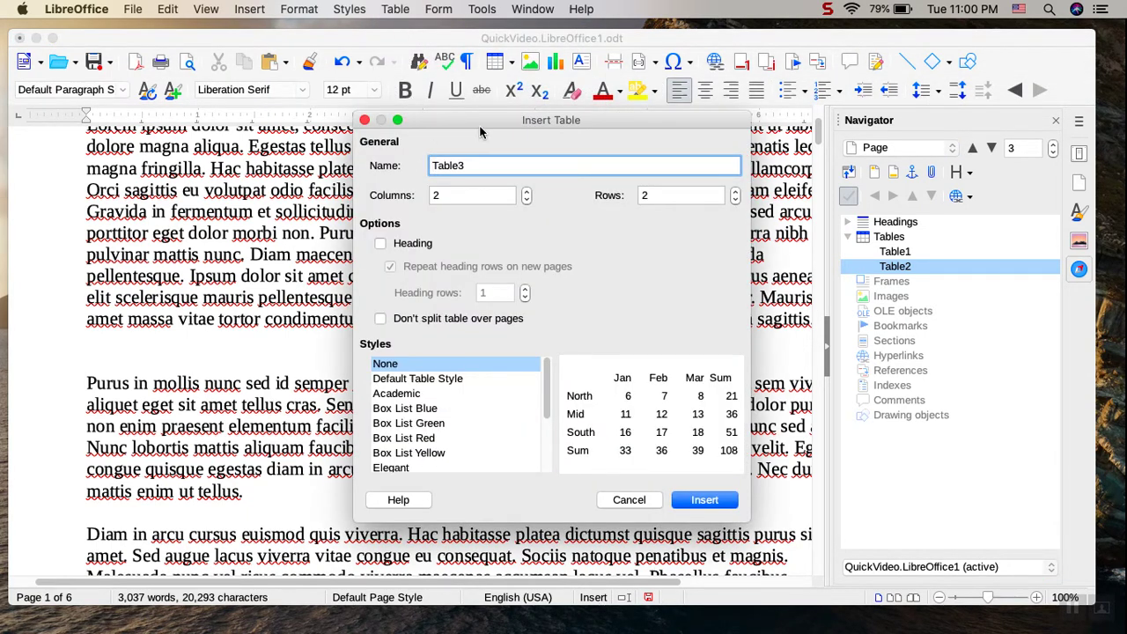
double_click(449, 165)
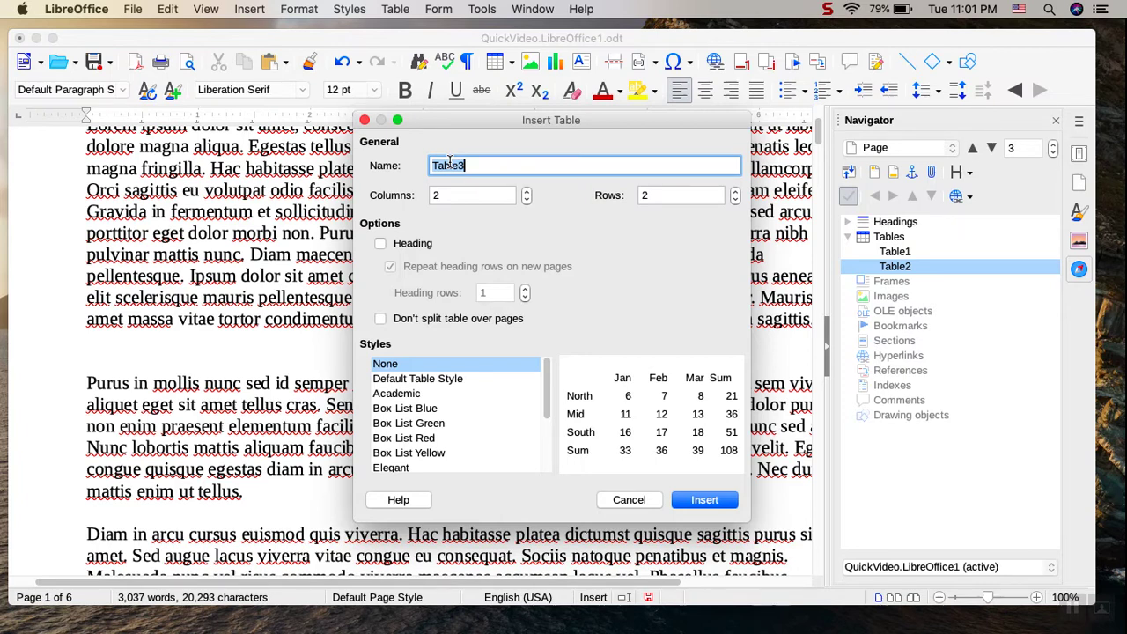
text(Purus)
click(527, 192)
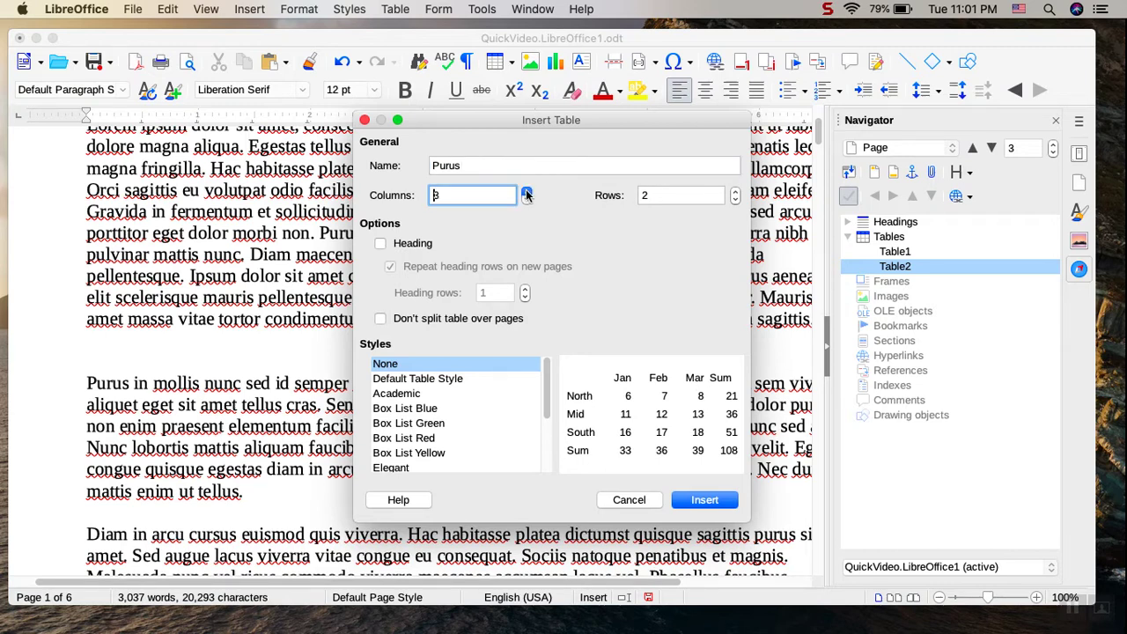
click(526, 192)
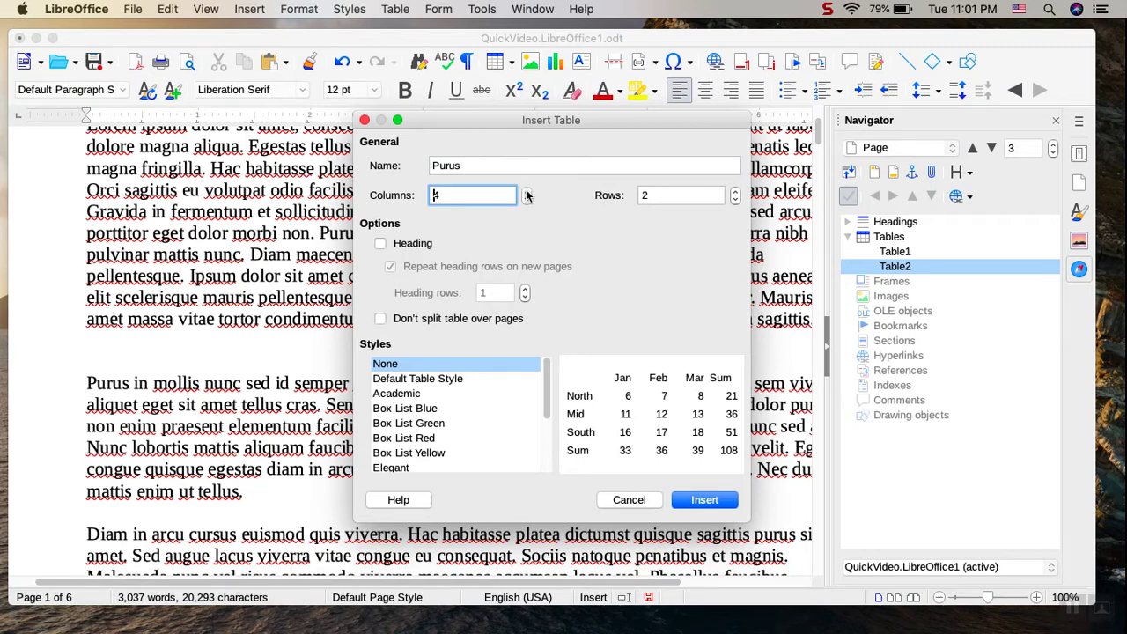
click(735, 192)
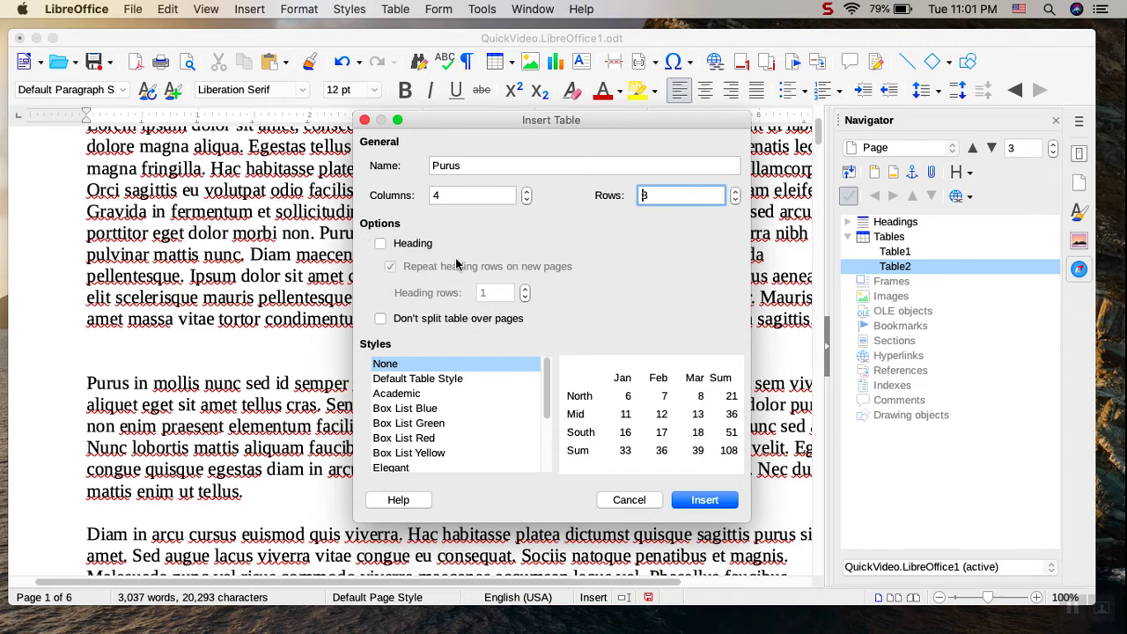
click(407, 409)
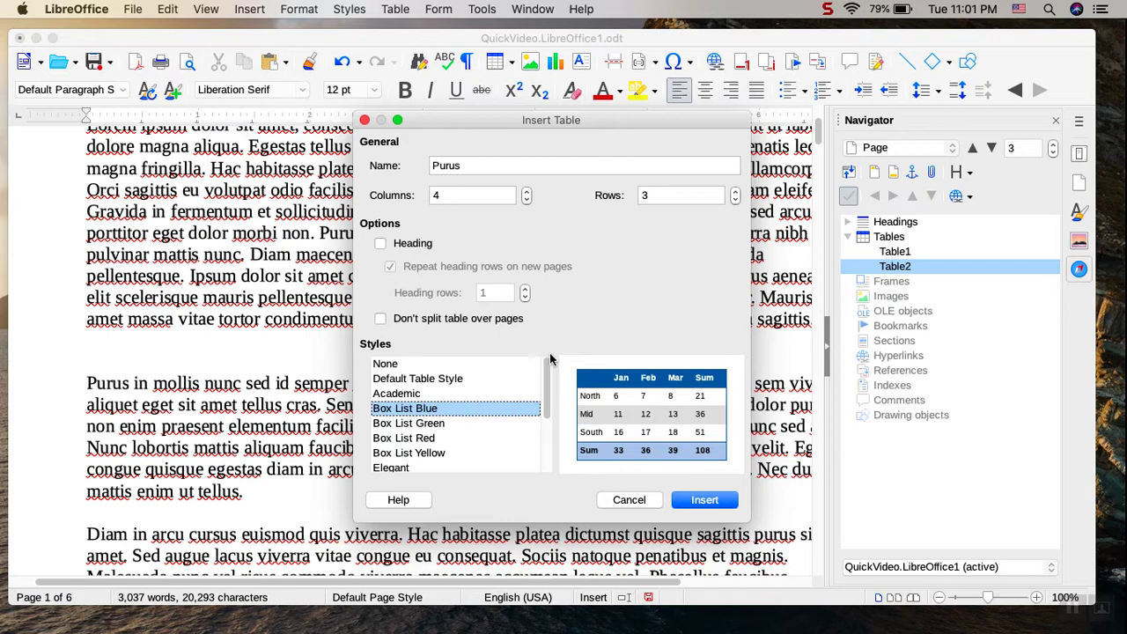
click(704, 500)
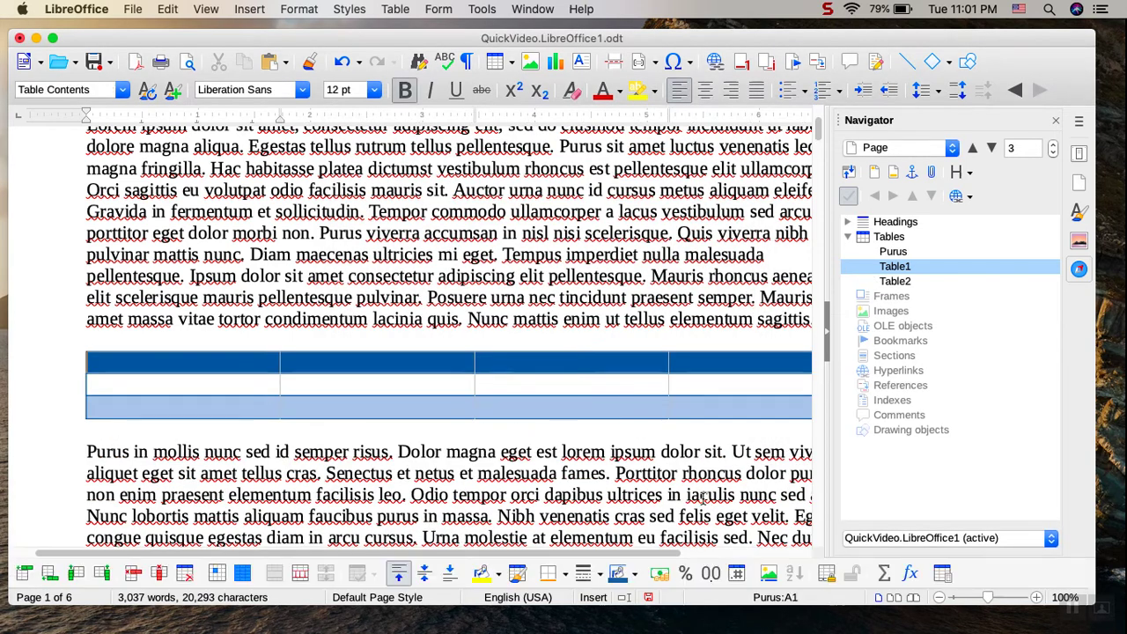
Copy the words "Diam" and "viverra" from the first paragraph into the first and second header cells of the Purus table
double_click(274, 255)
key(super+c)
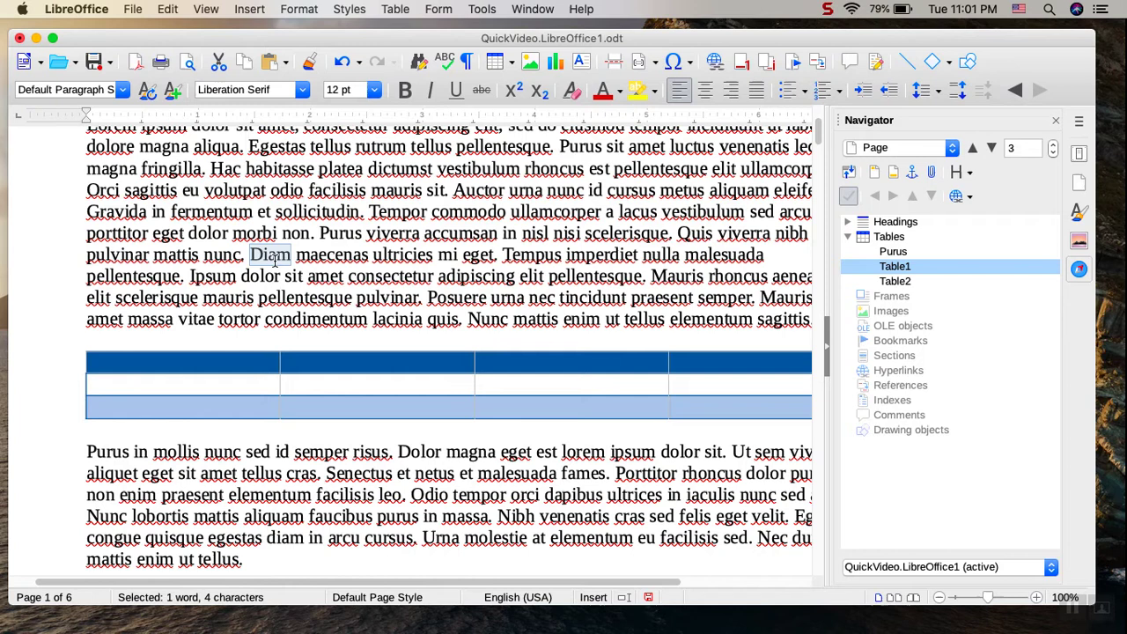
click(180, 362)
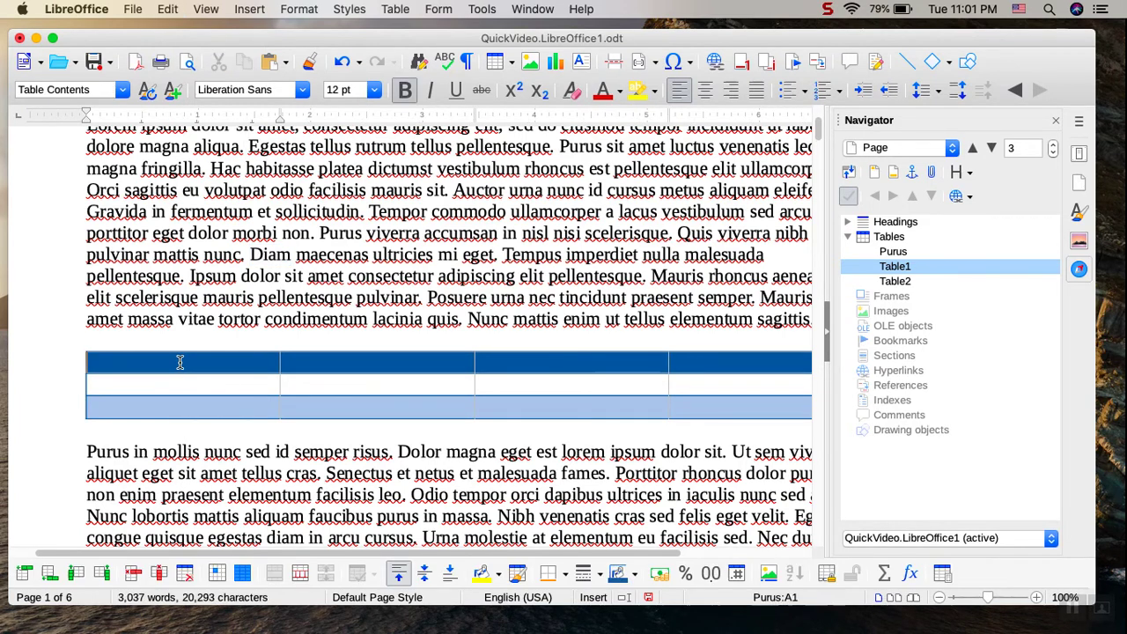
key(super+v)
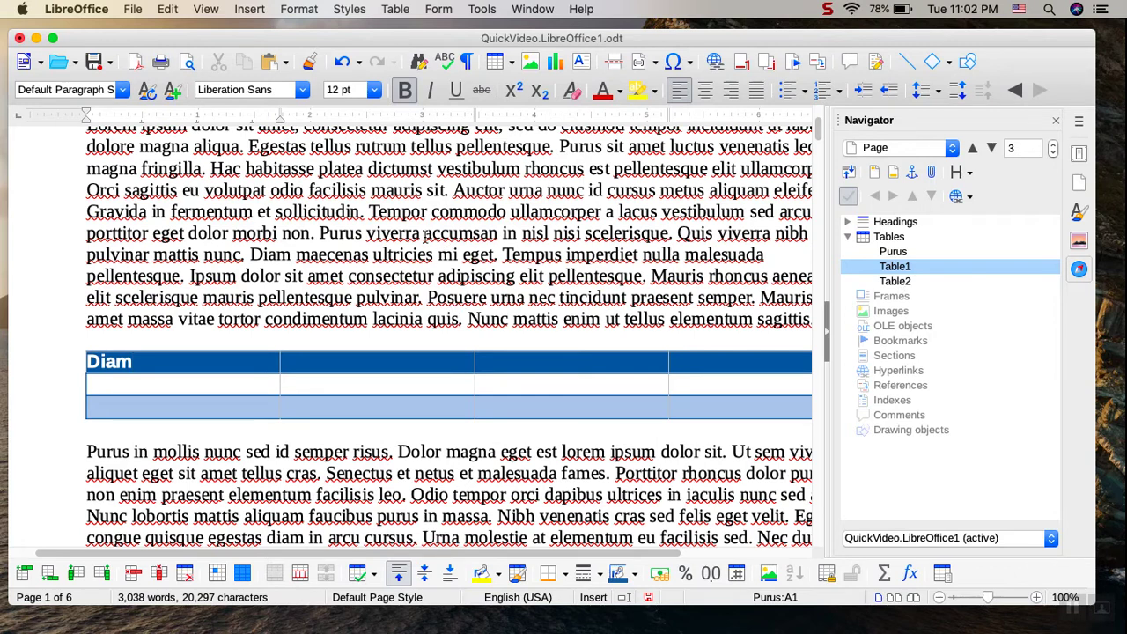
double_click(387, 233)
key(super+c)
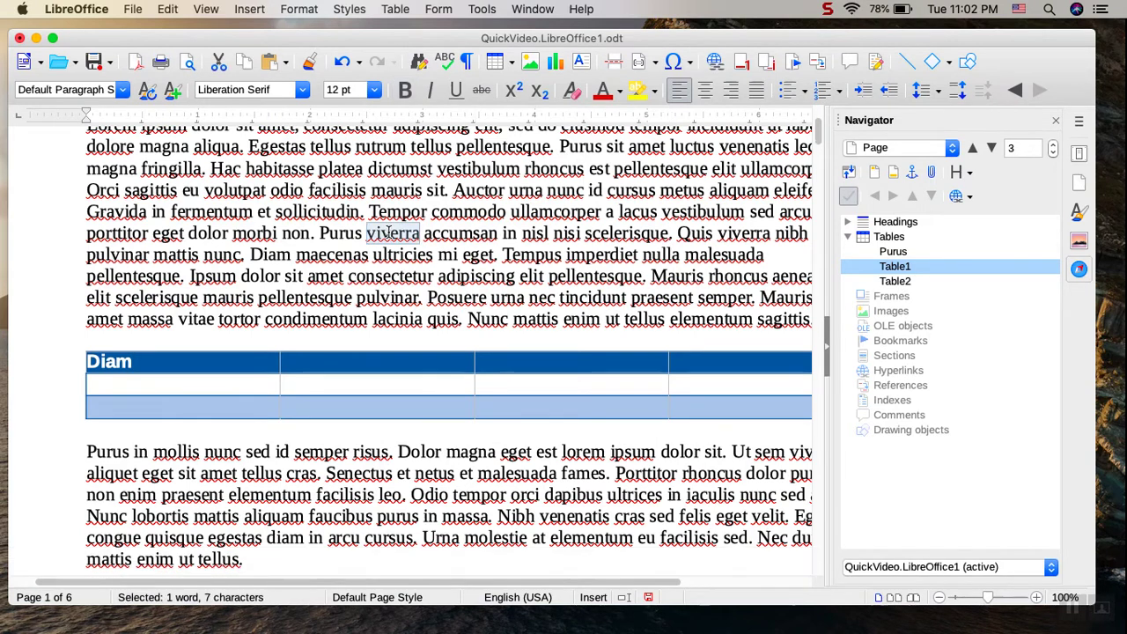
click(344, 363)
key(super+v)
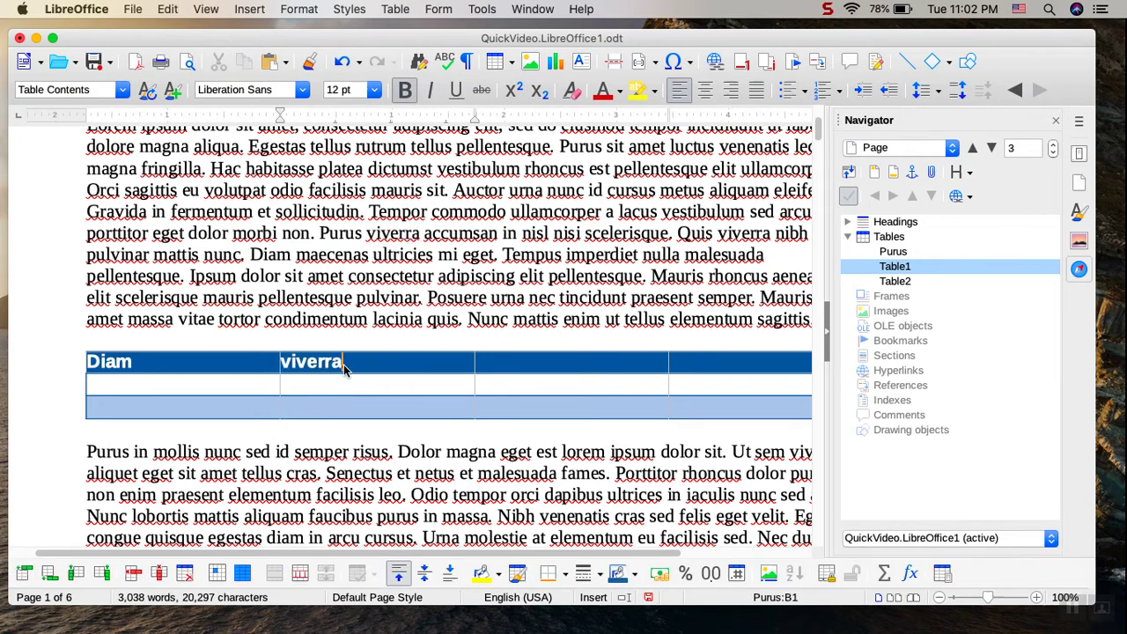
Copy "Tempus" and "semper" from the first paragraph into the third and fourth header cells of the Purus table
double_click(520, 254)
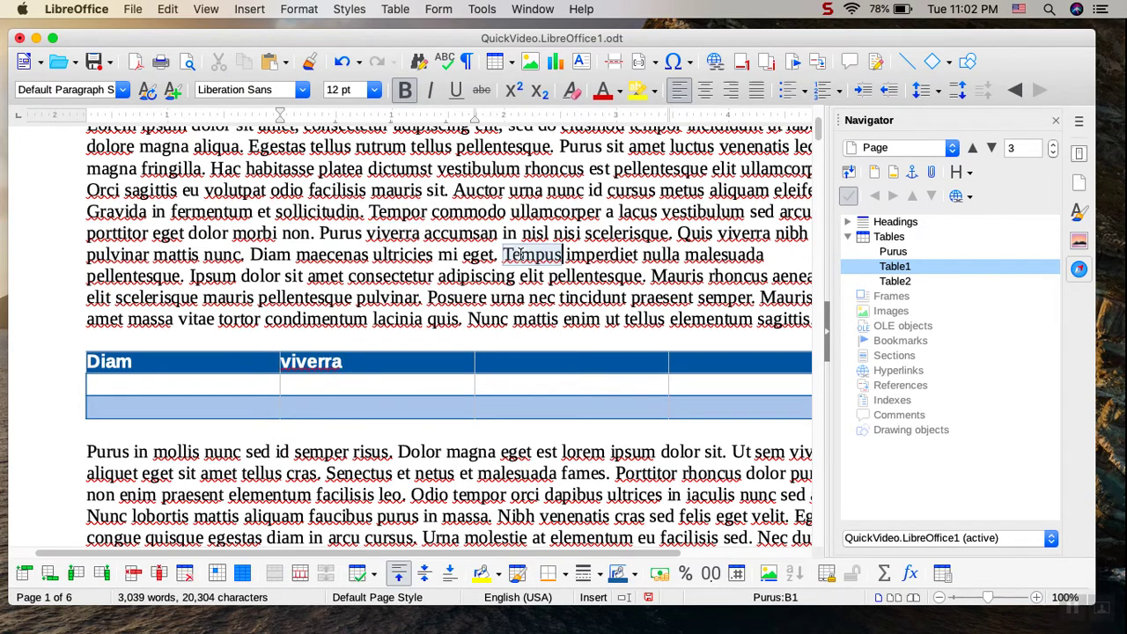
key(super+v)
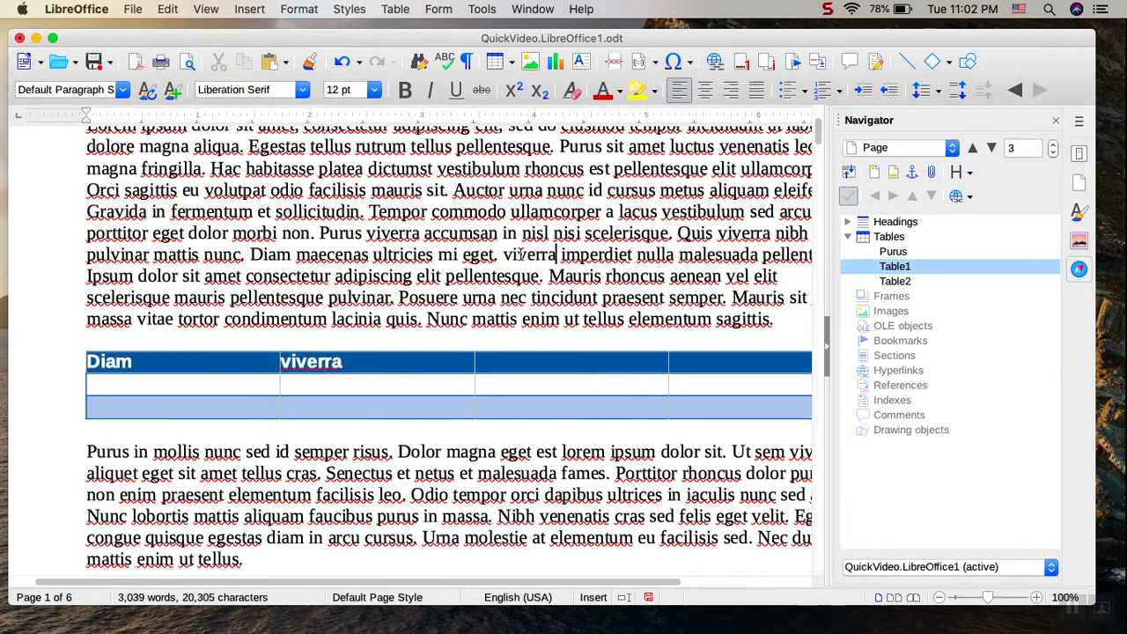
key(super+z)
key(super+c)
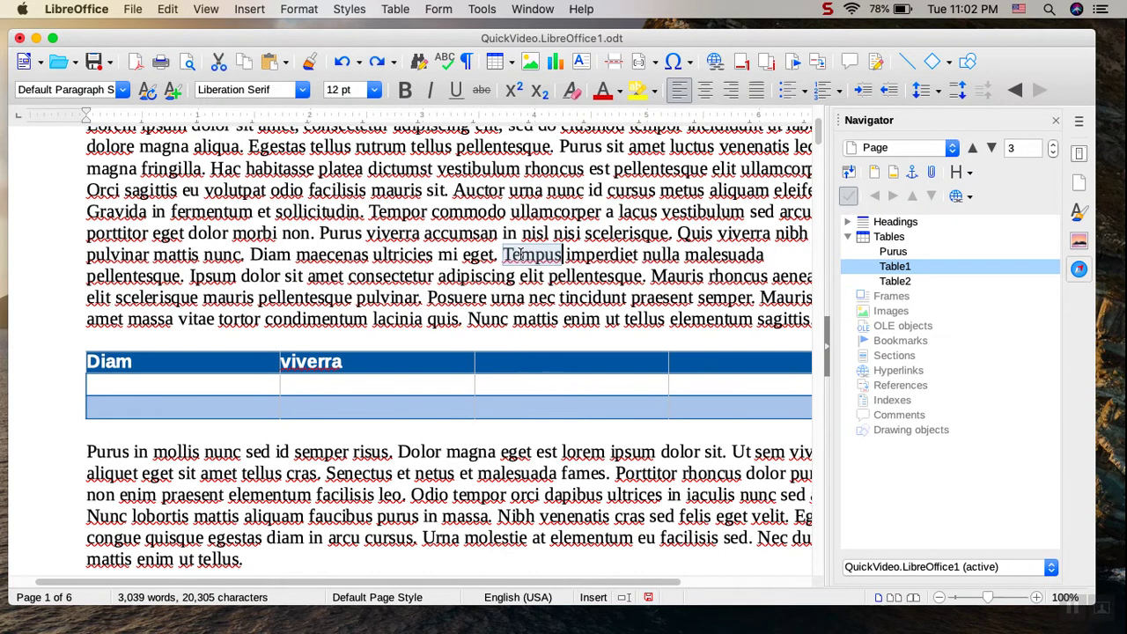
click(572, 365)
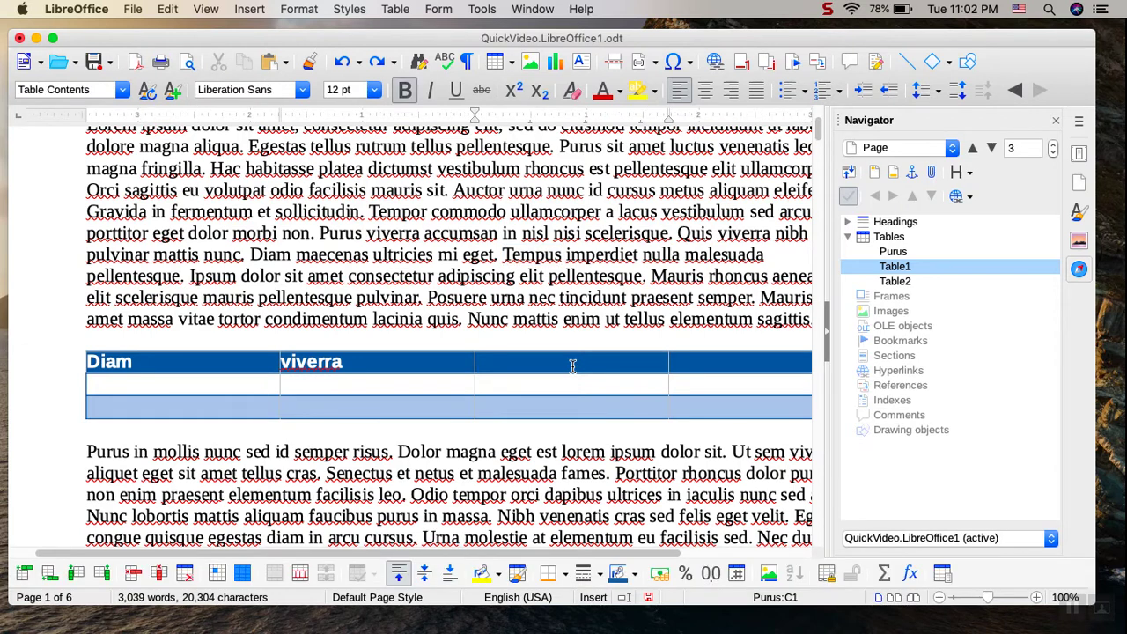
key(super+v)
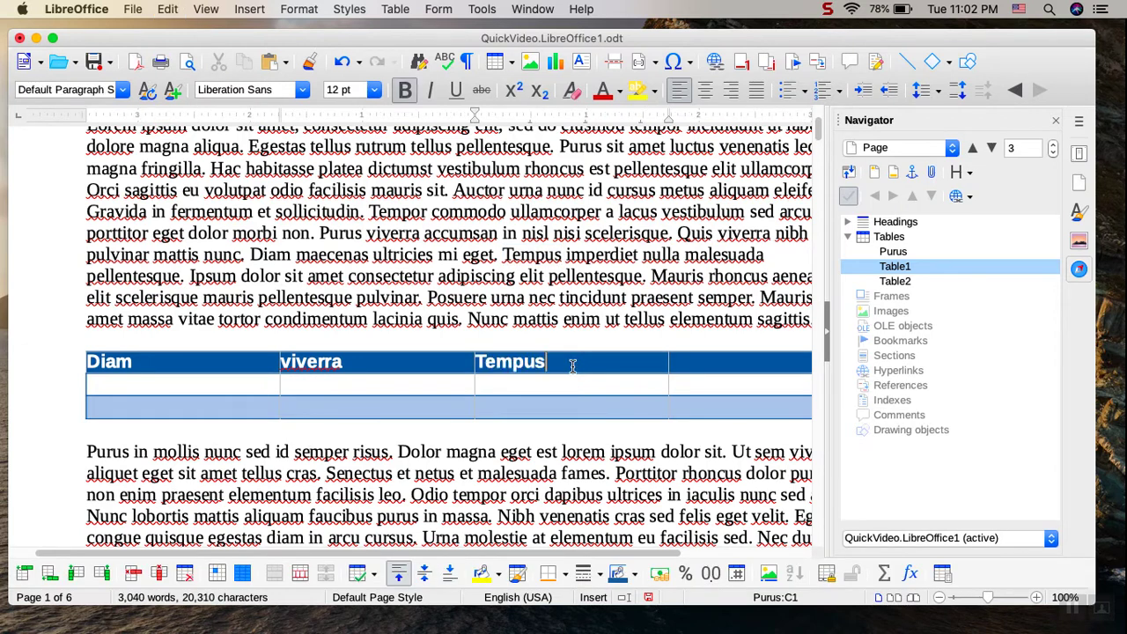
double_click(712, 299)
key(super+c)
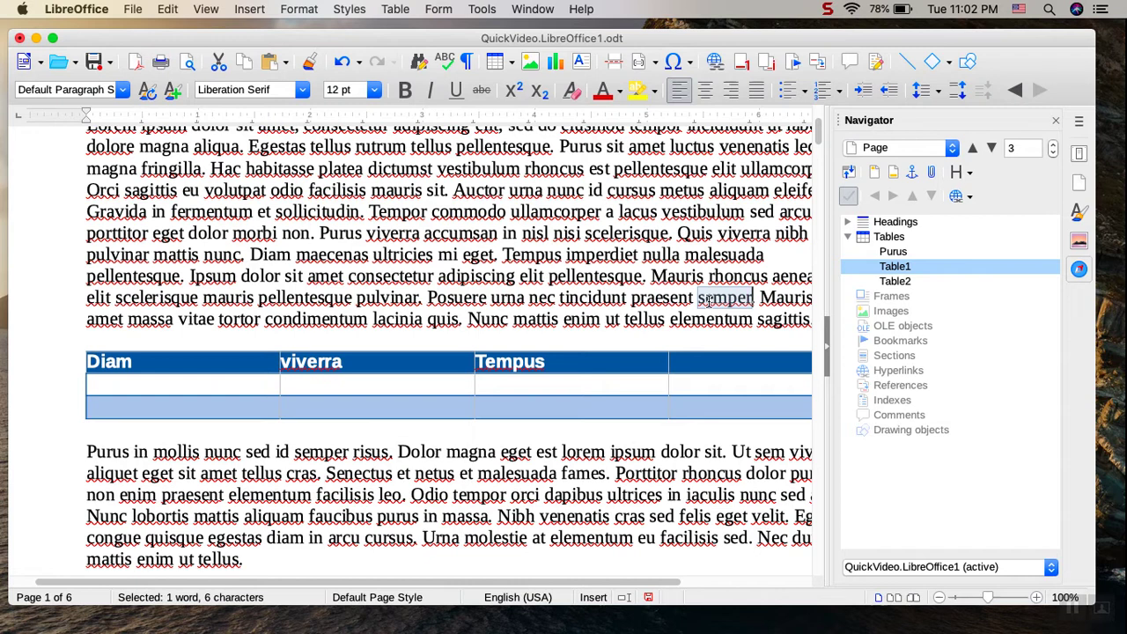
click(757, 365)
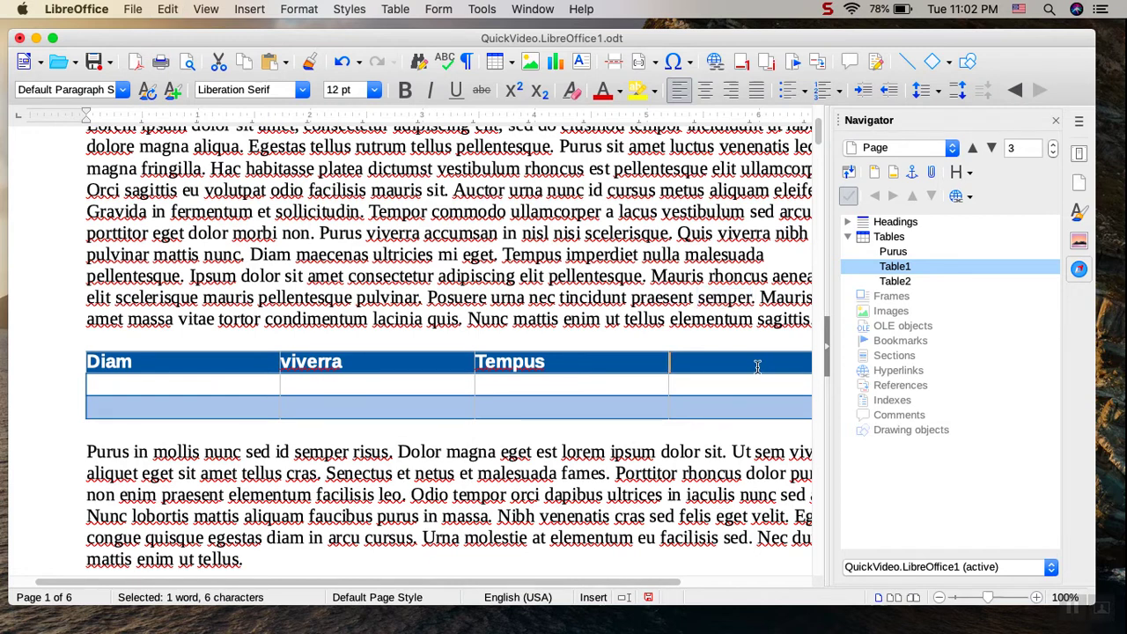
key(super+v)
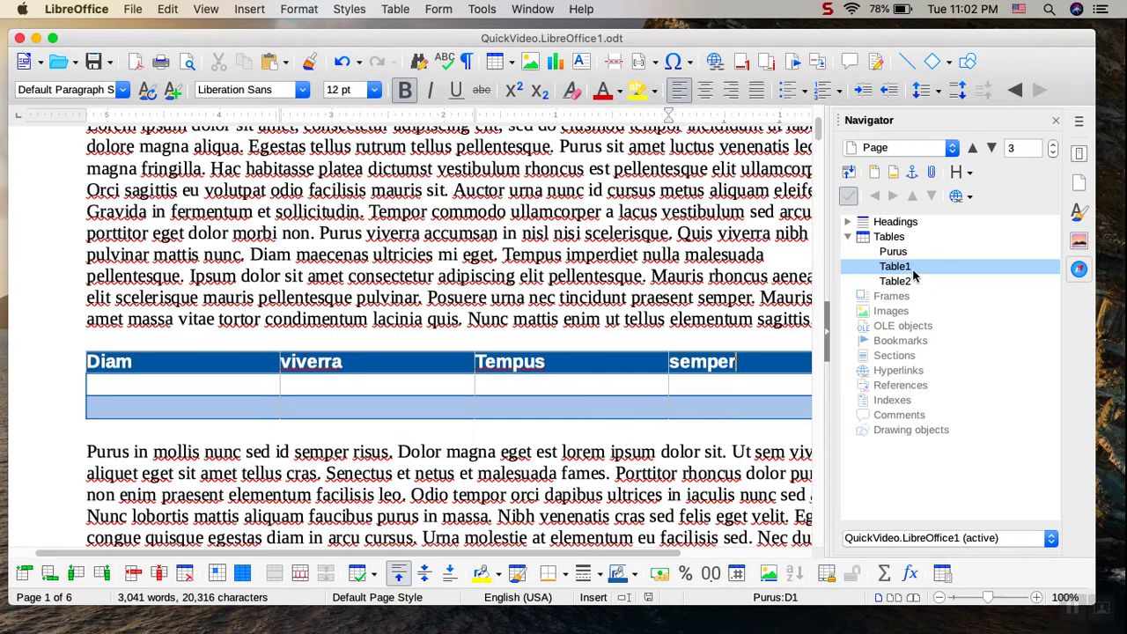
Rename Table1 as elementum, using the word copied from its first header cell
double_click(913, 273)
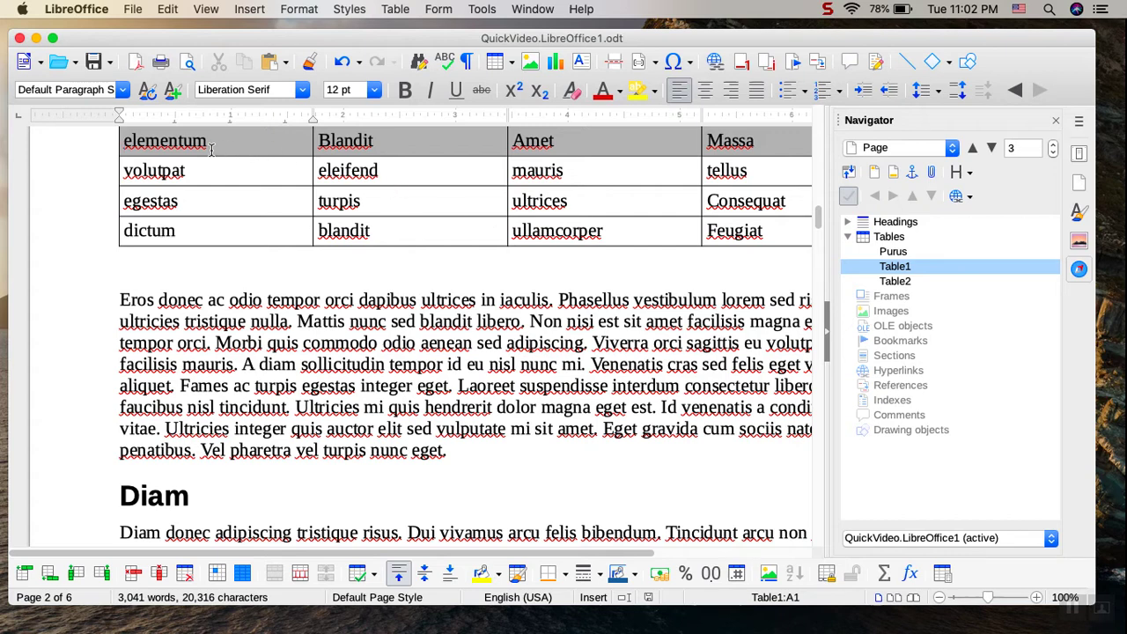
double_click(178, 143)
key(super+c)
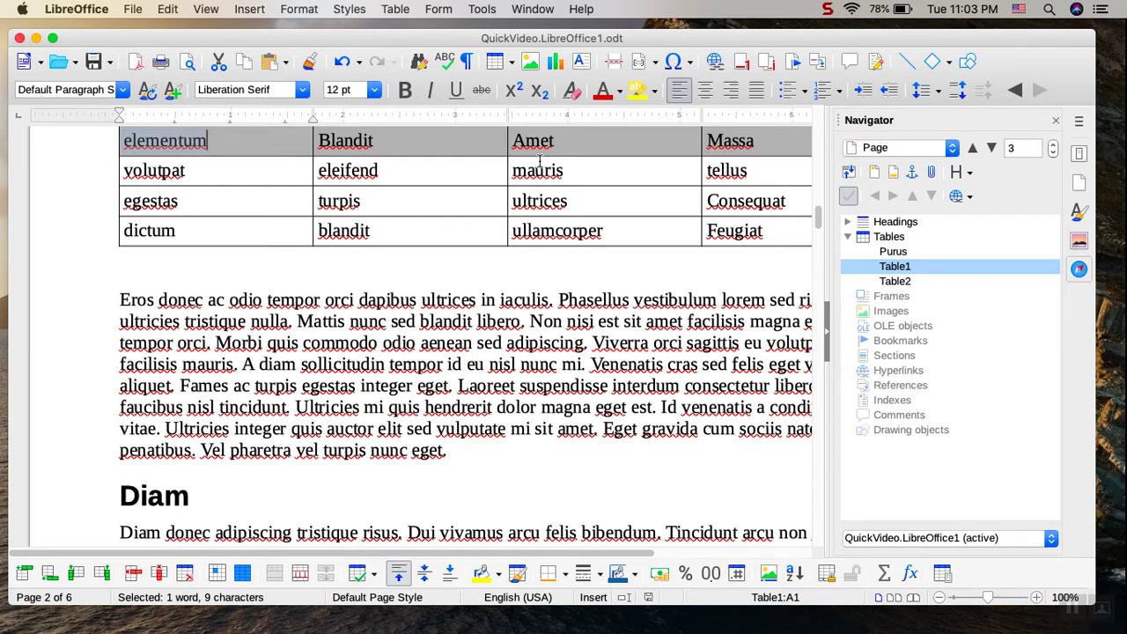
right_click(897, 268)
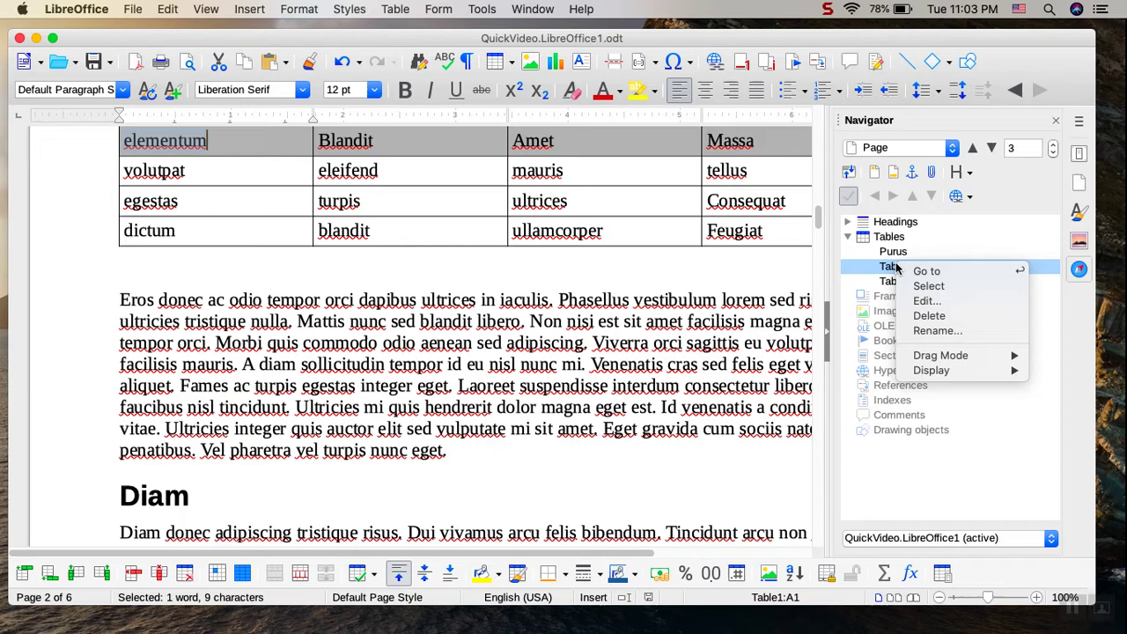
click(935, 332)
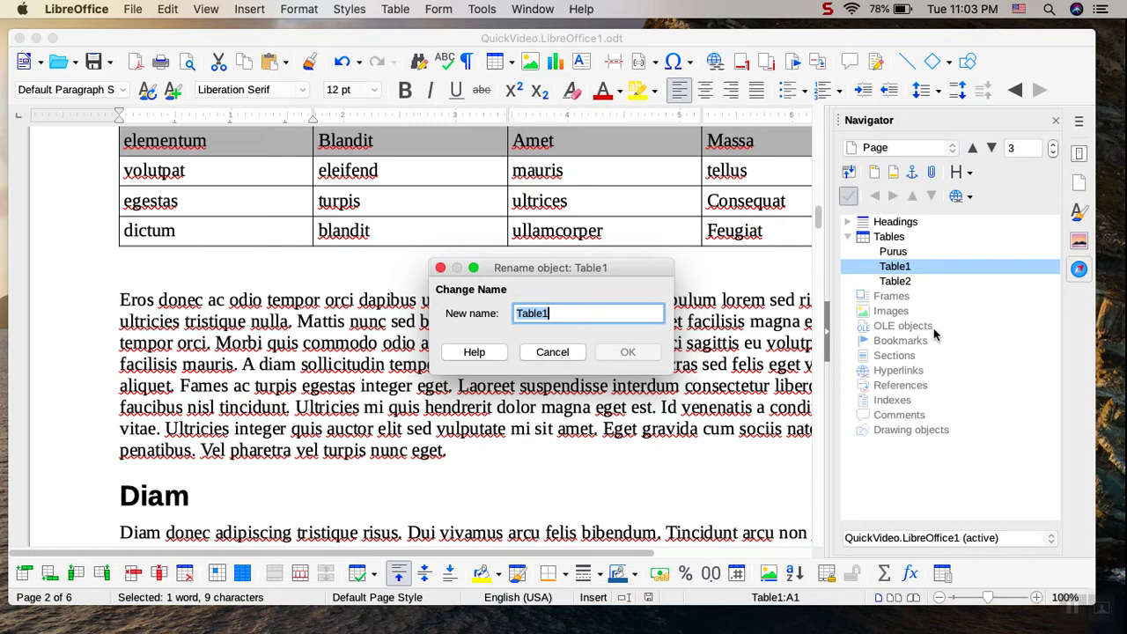
key(super+v)
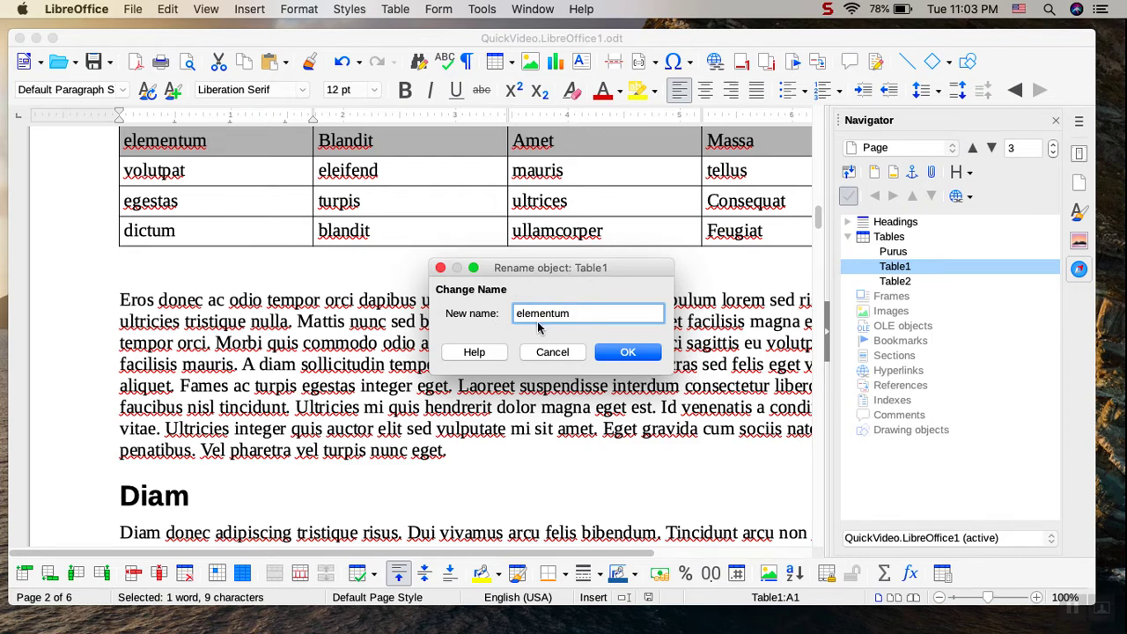
click(631, 352)
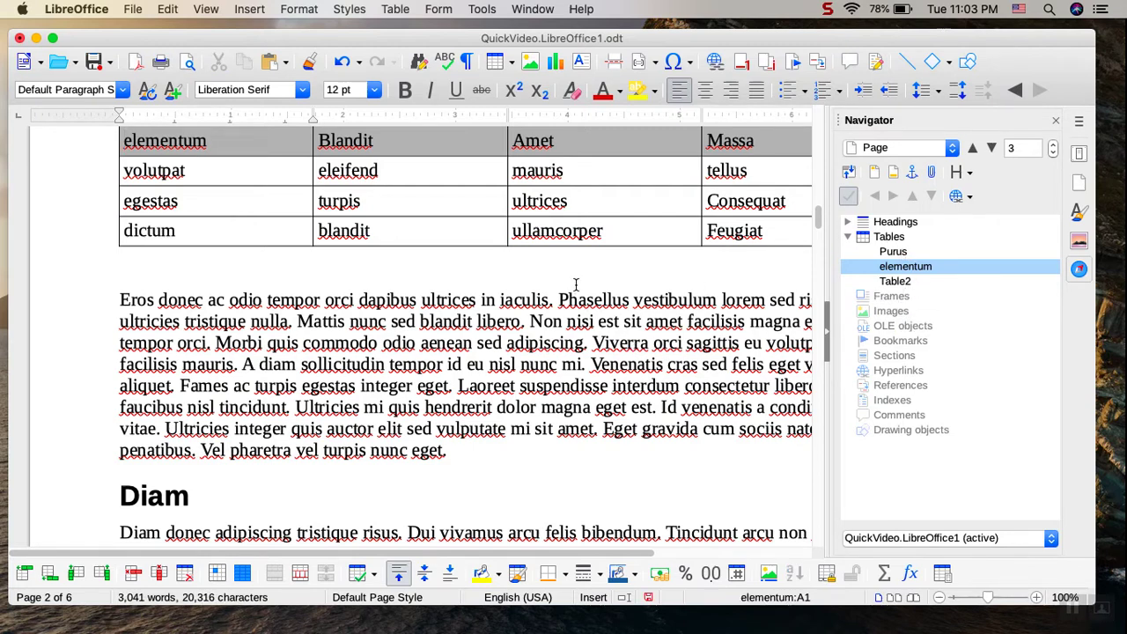
Go to Table2 and select the word "blandit" in the second cell of its last row
click(889, 281)
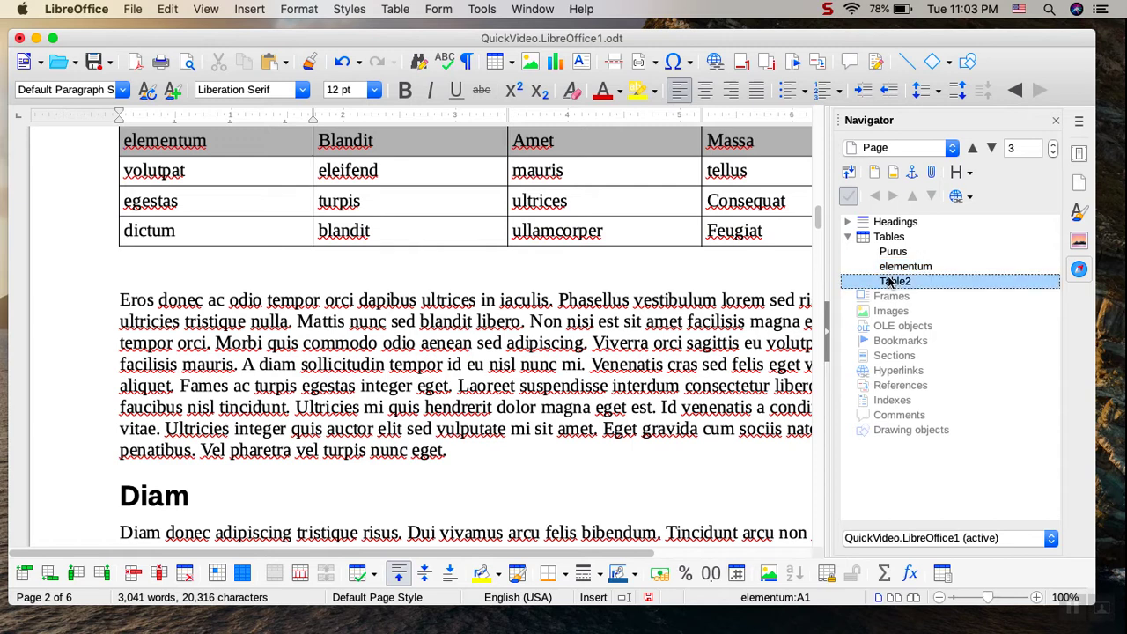
double_click(889, 282)
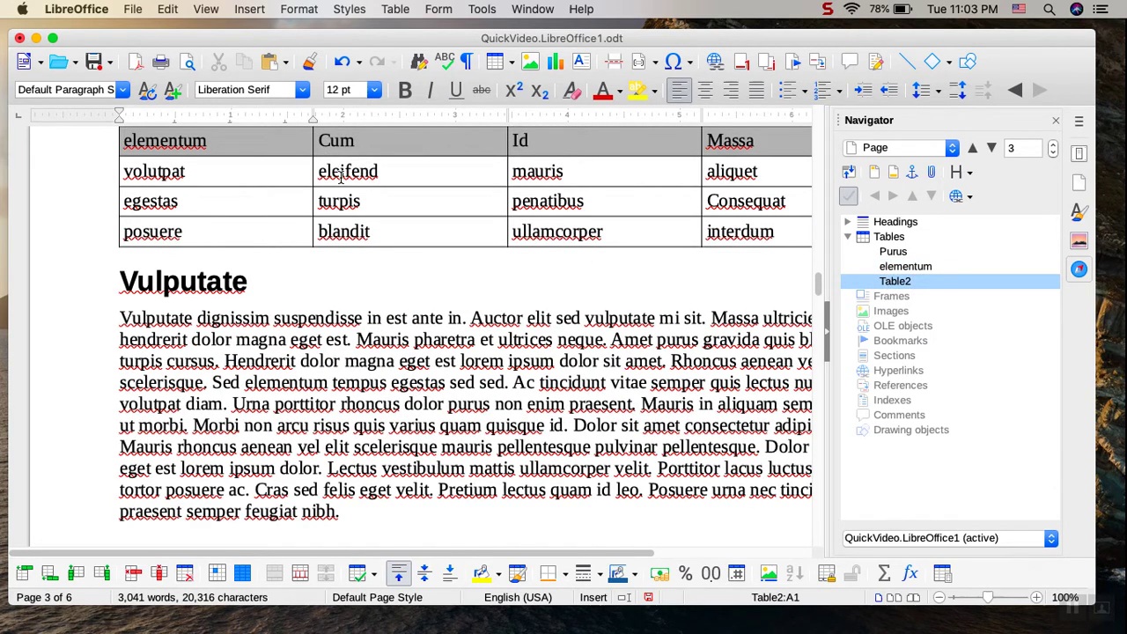
double_click(363, 231)
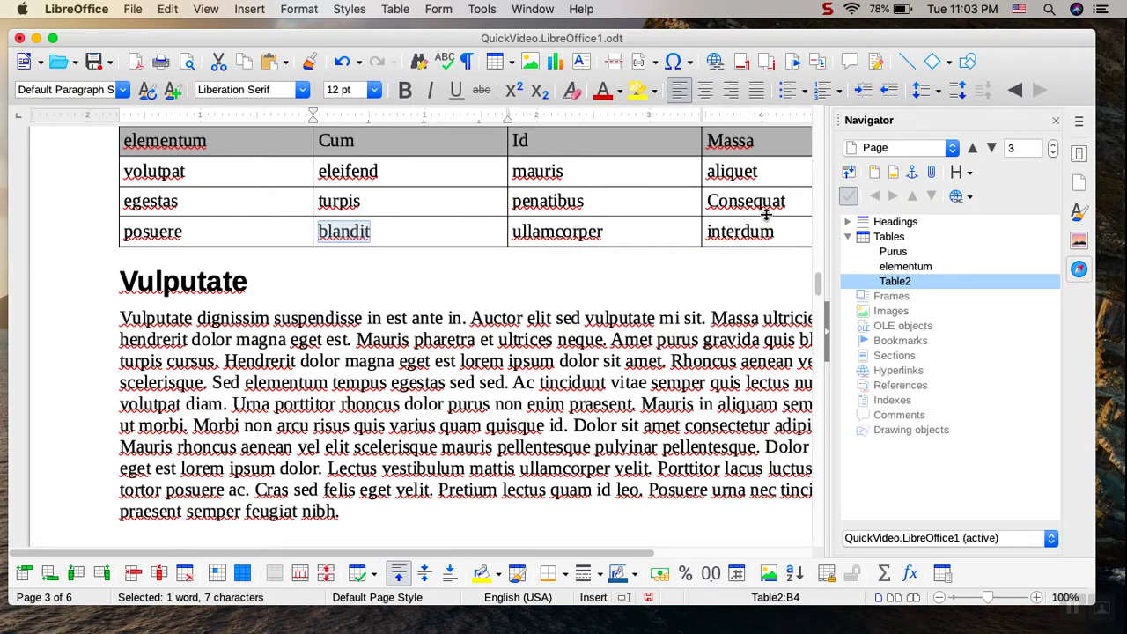
right_click(903, 282)
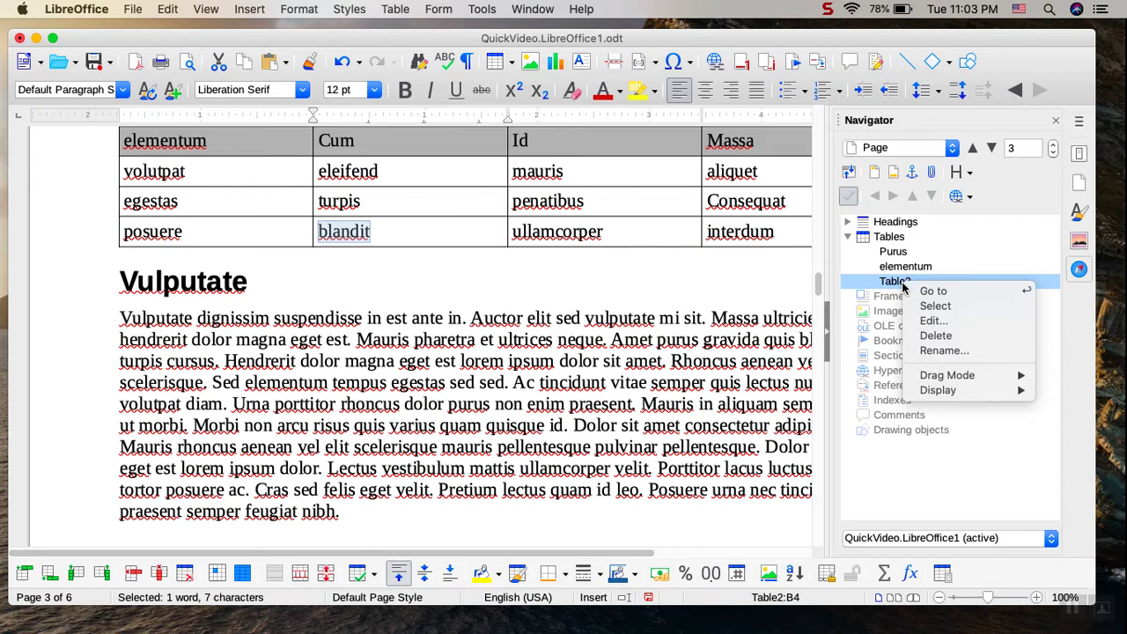
click(931, 323)
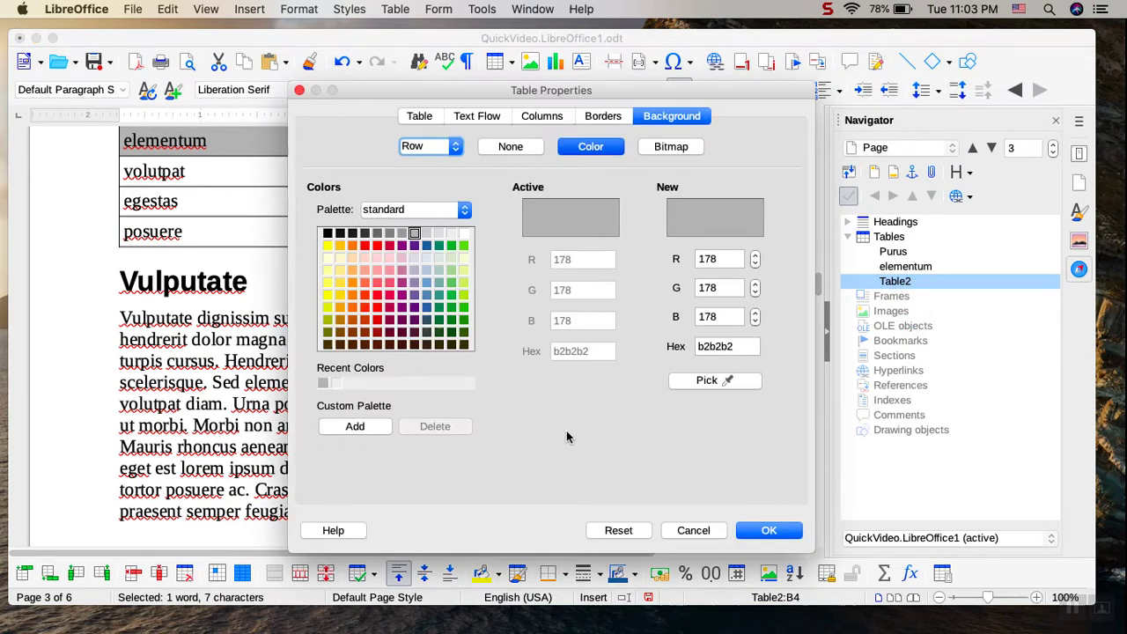
click(693, 530)
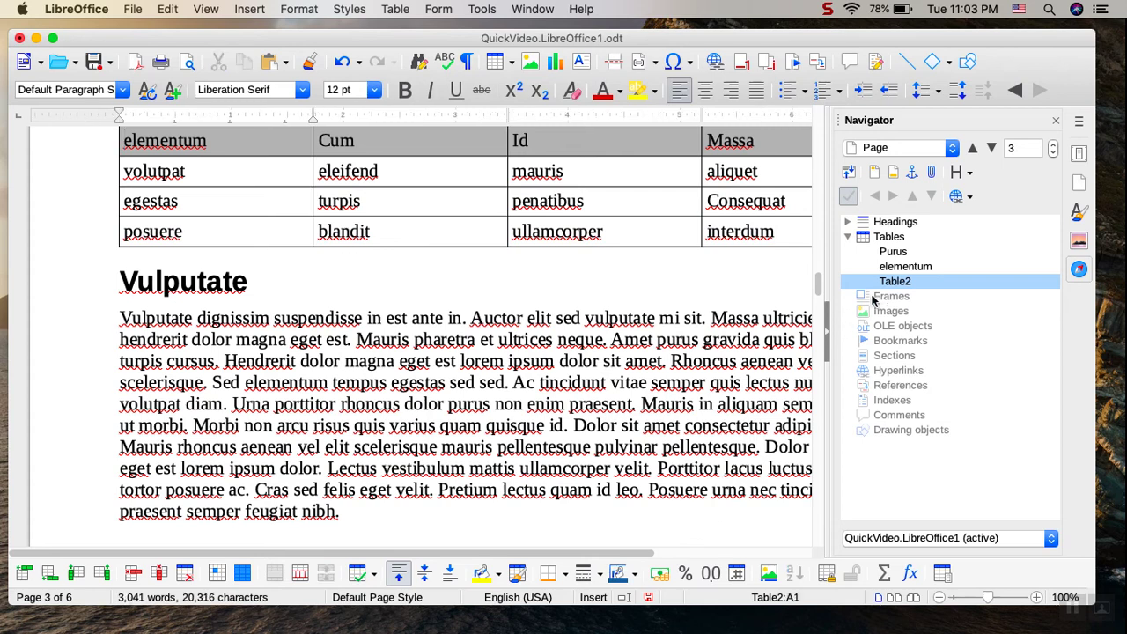
Rename Table2 as blandit
right_click(904, 282)
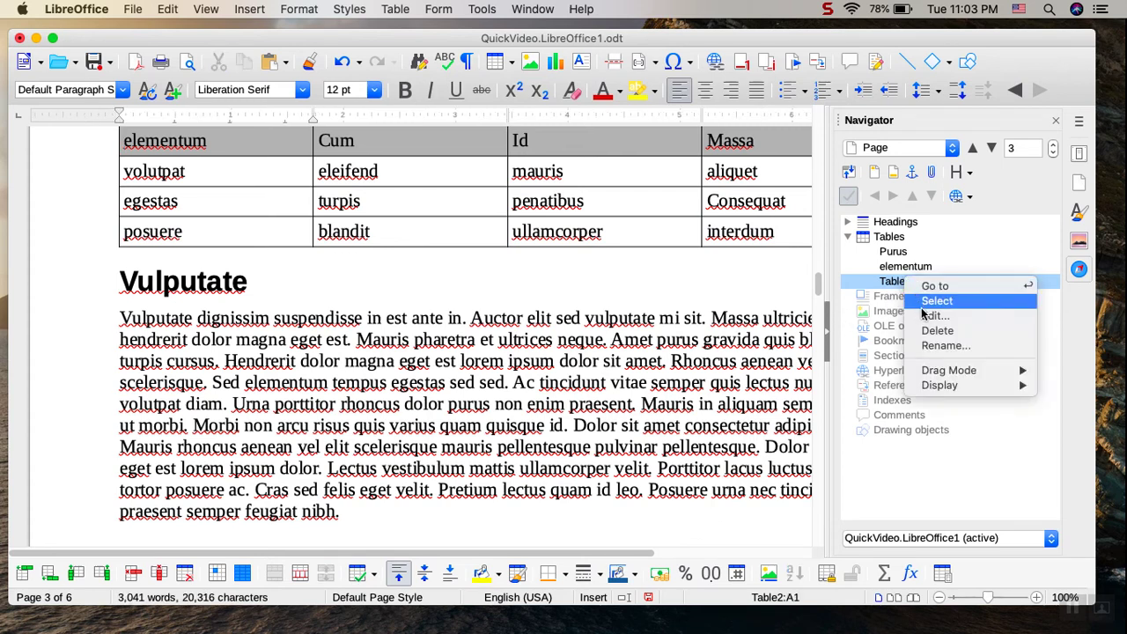
click(938, 346)
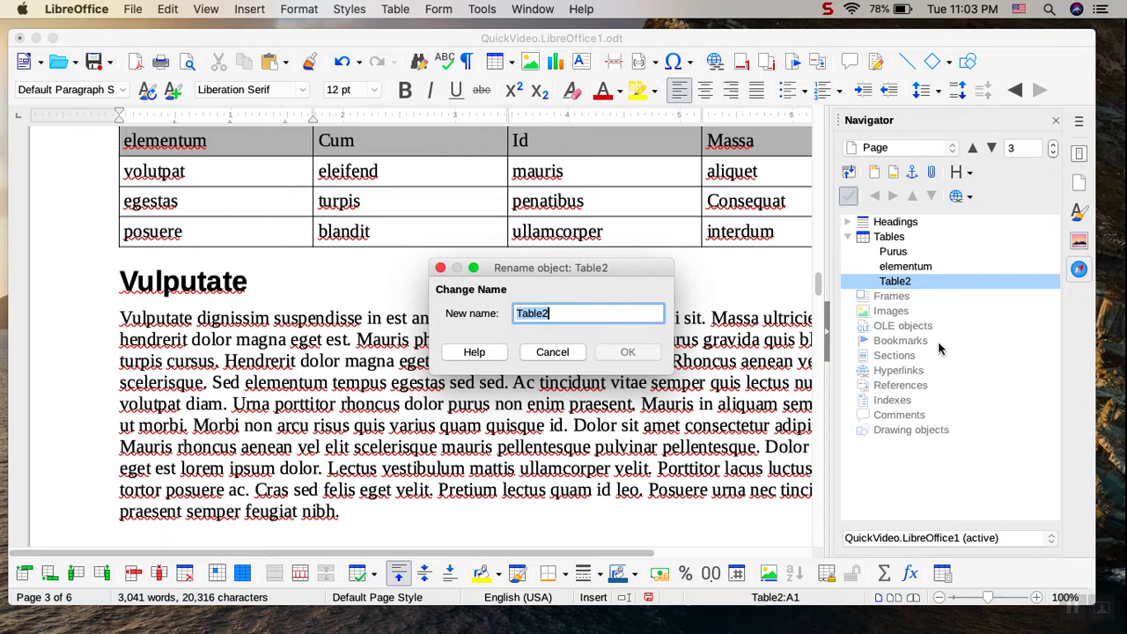
text(blandit)
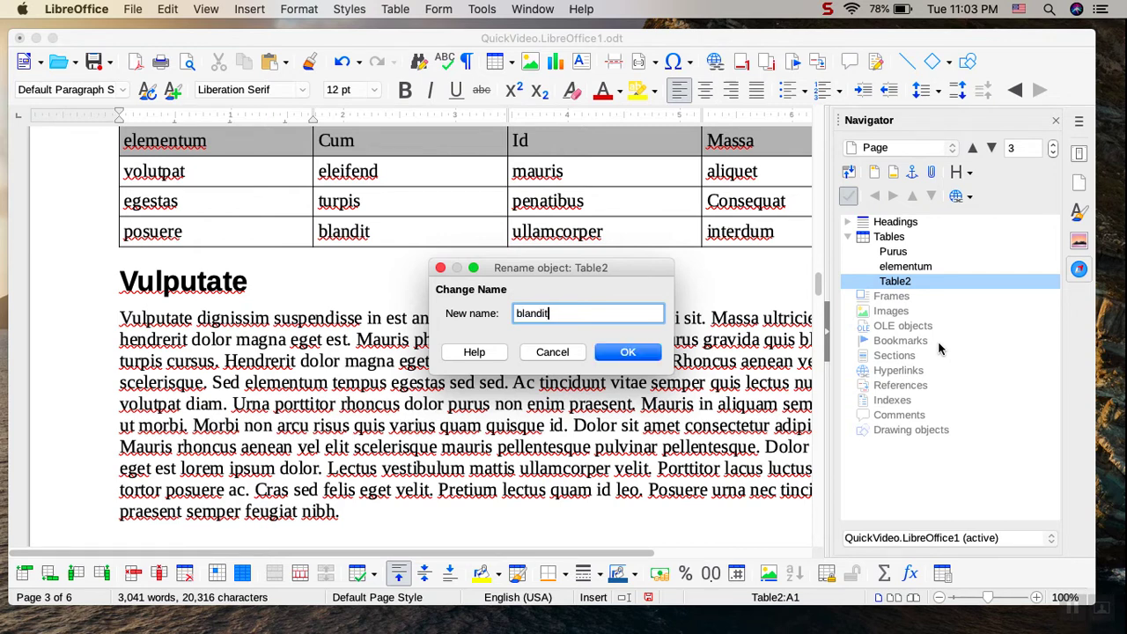
click(616, 351)
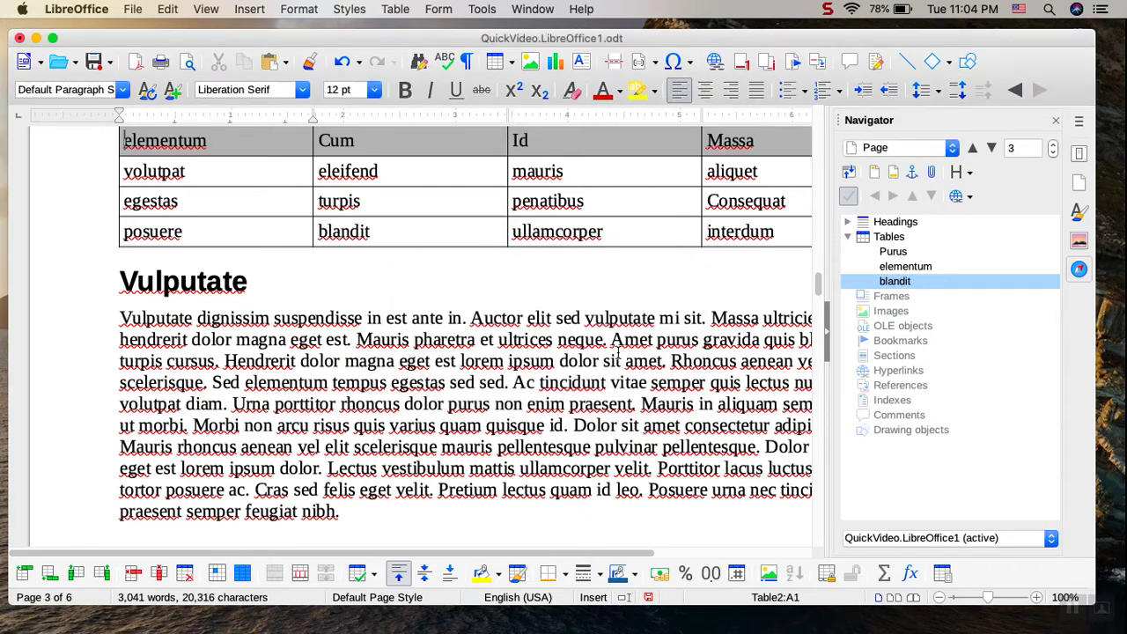
Go to the Purus table through its entry in the Navigator
click(898, 254)
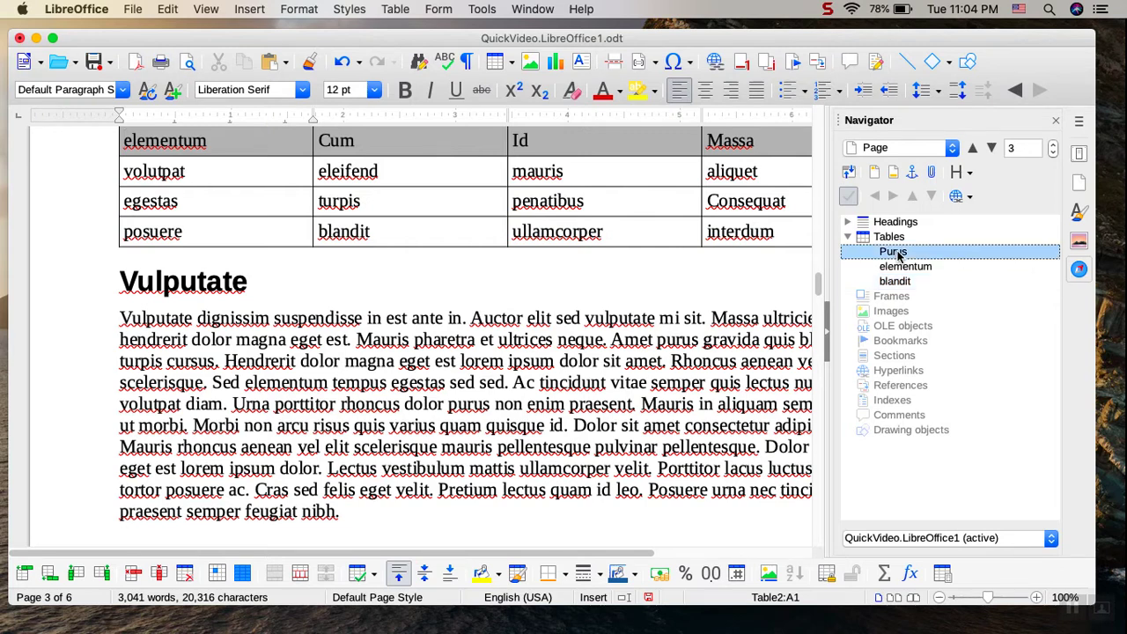
double_click(896, 252)
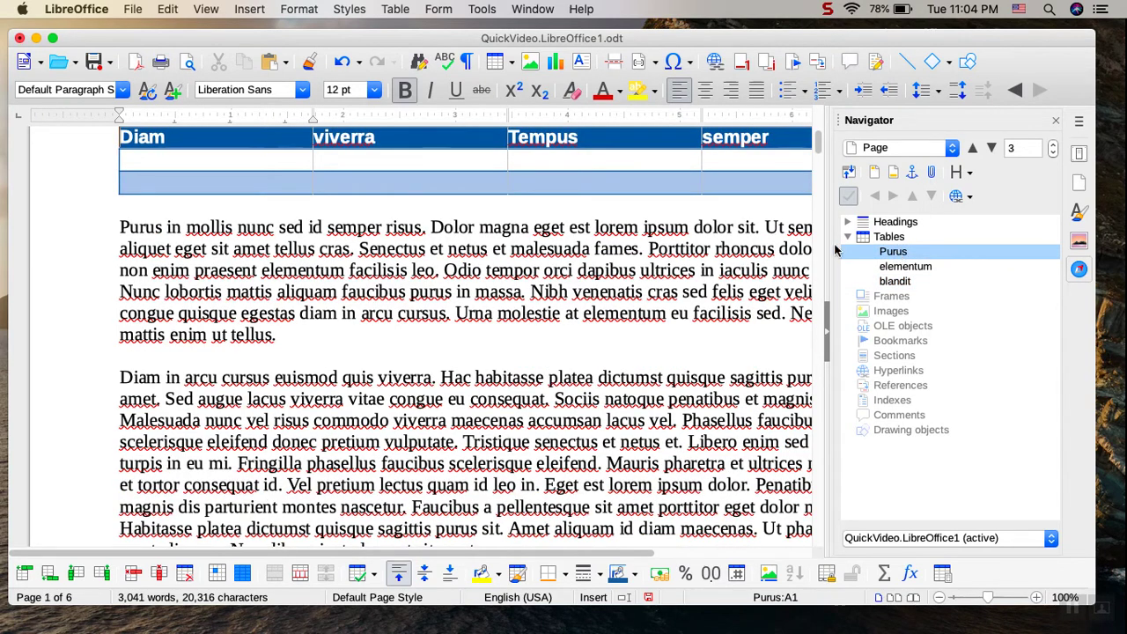